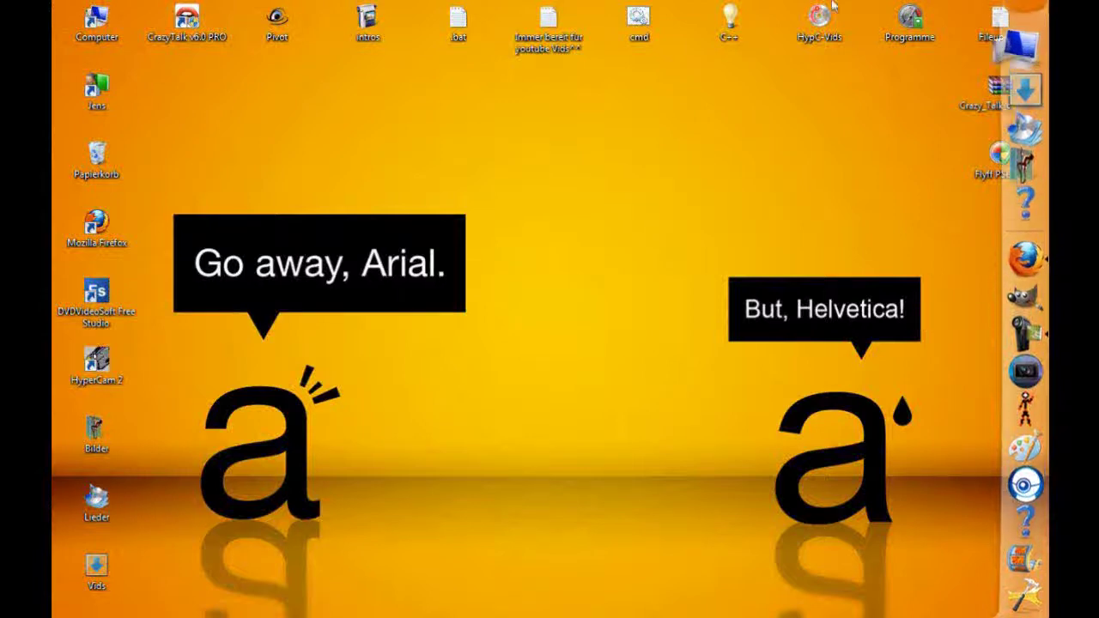
Open the youtube note file and type 'Hello Guys' and 'wait a moment' on two lines.
double_click(548, 21)
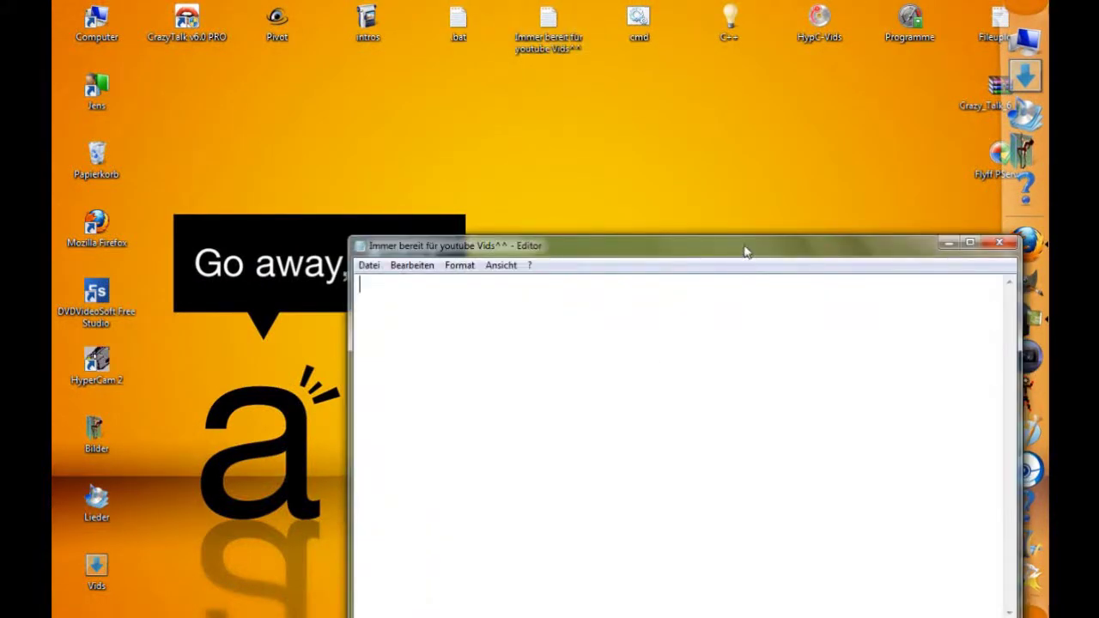
drag(747, 249, 619, 89)
text(Hello)
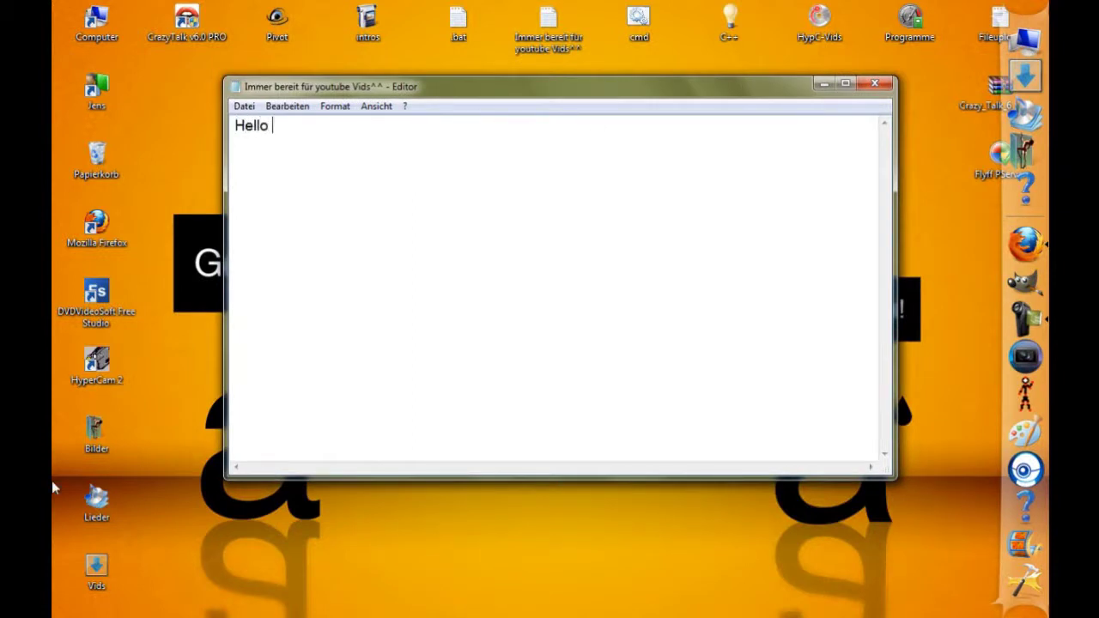
text( Guys)
key(Return)
text(wait a moment)
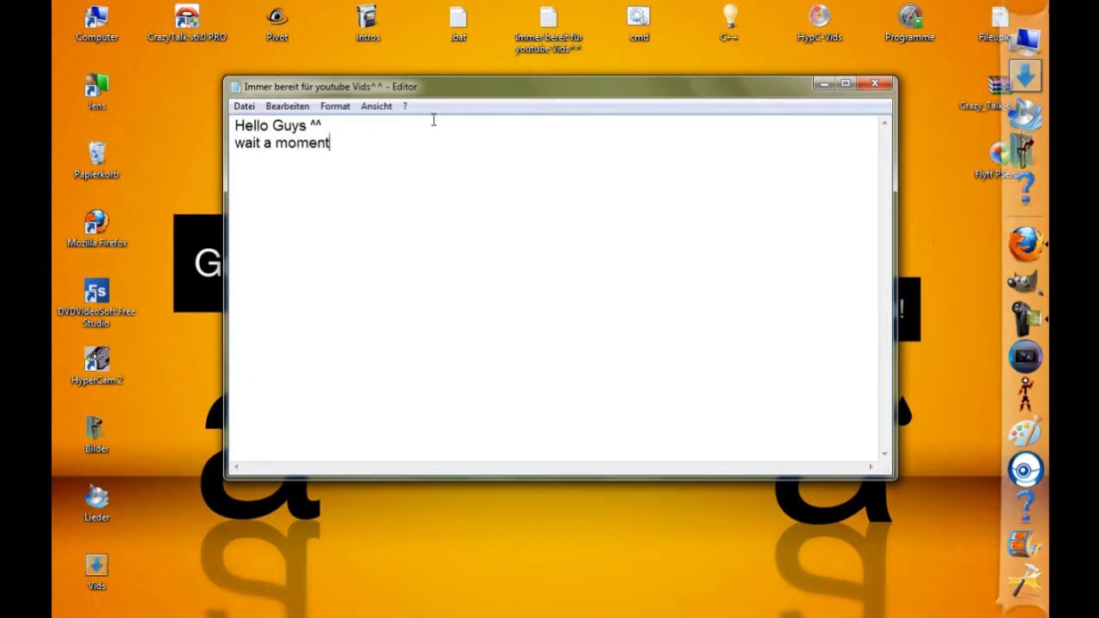
Set both note lines to 20 pt font size, then start a new line.
drag(402, 140, 199, 121)
click(340, 107)
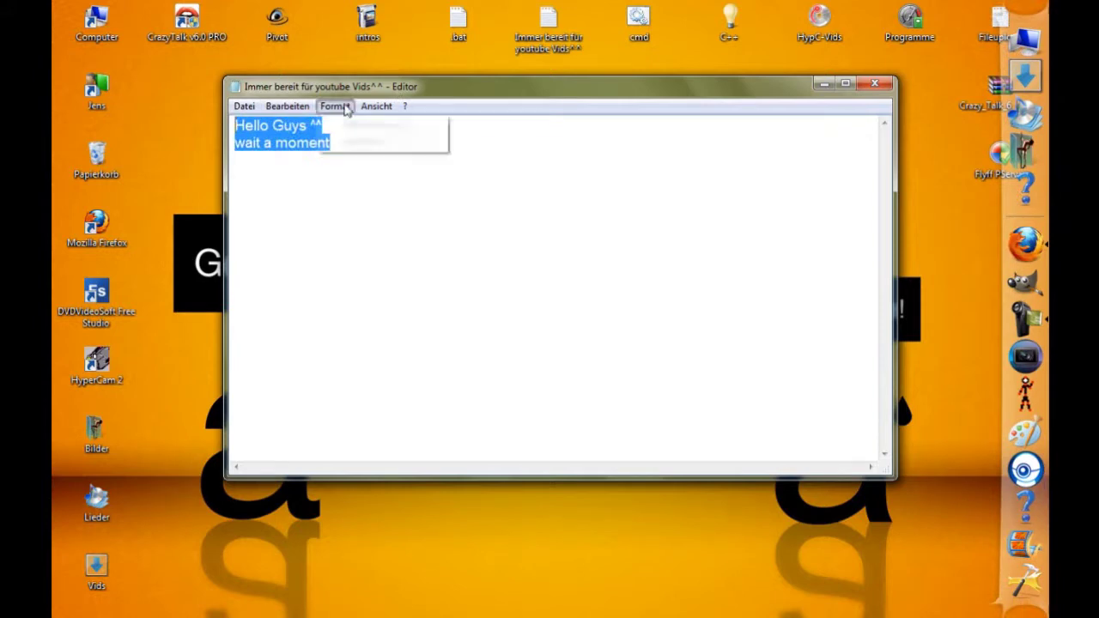
click(361, 141)
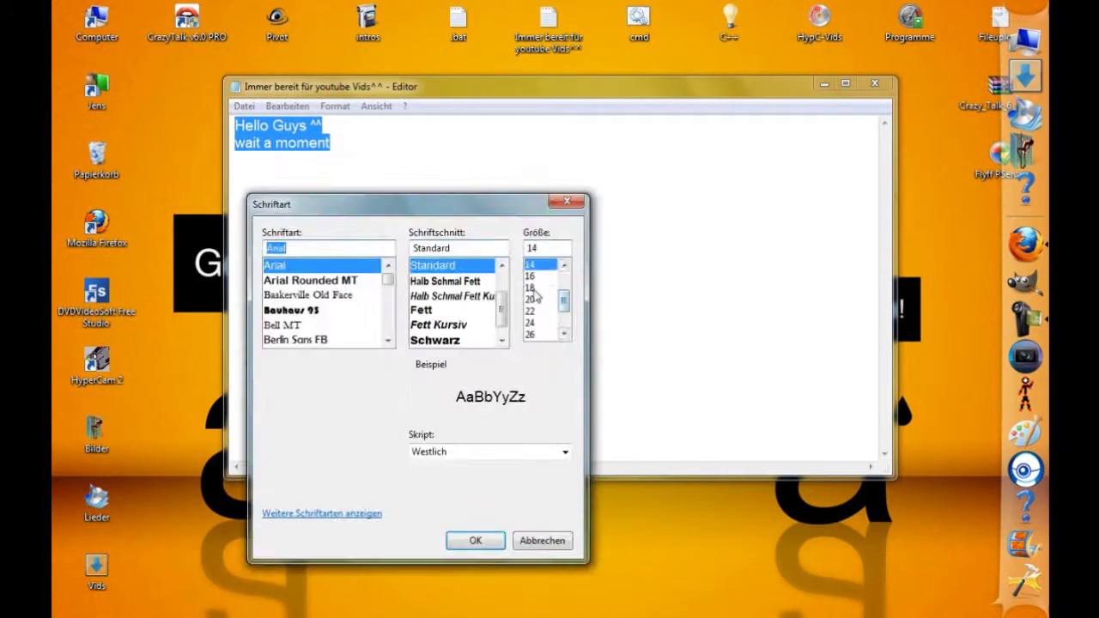
click(534, 289)
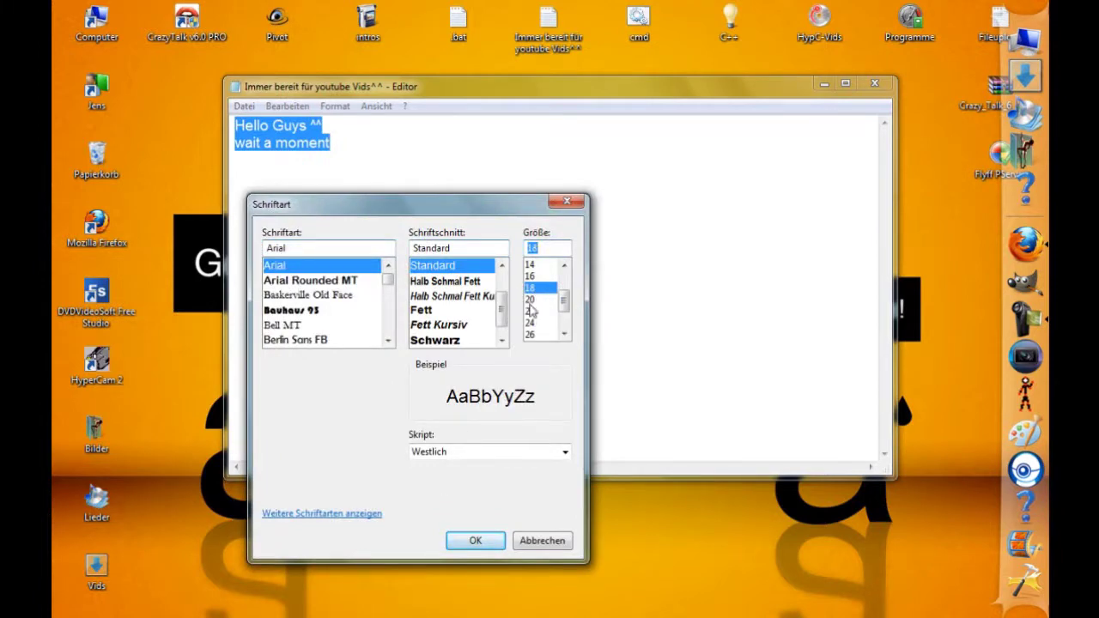
click(530, 301)
click(457, 547)
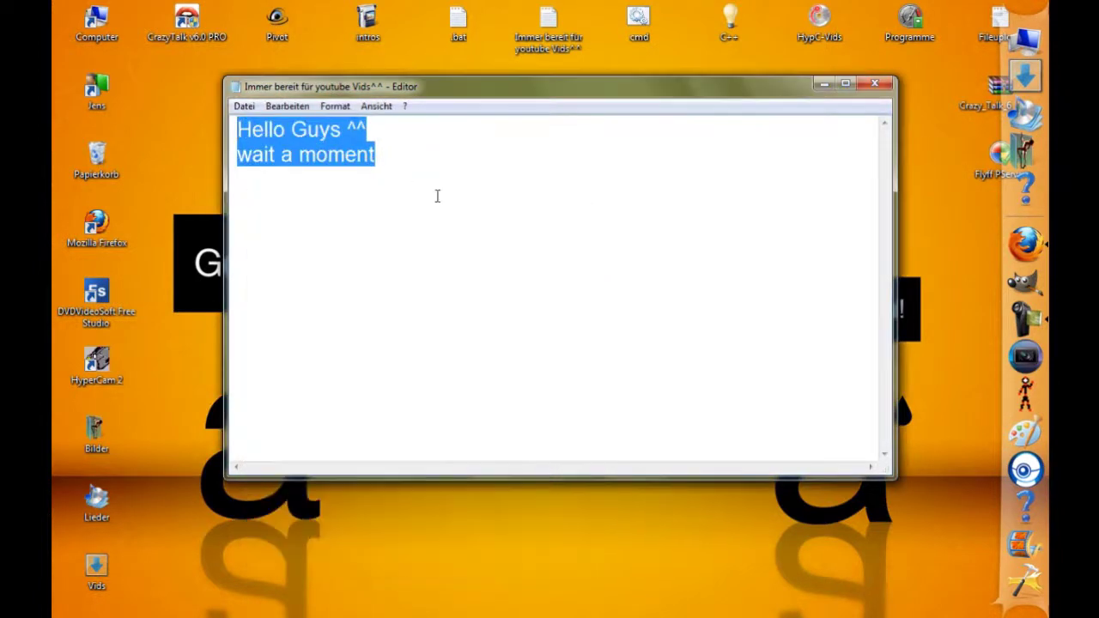
click(398, 166)
key(Return)
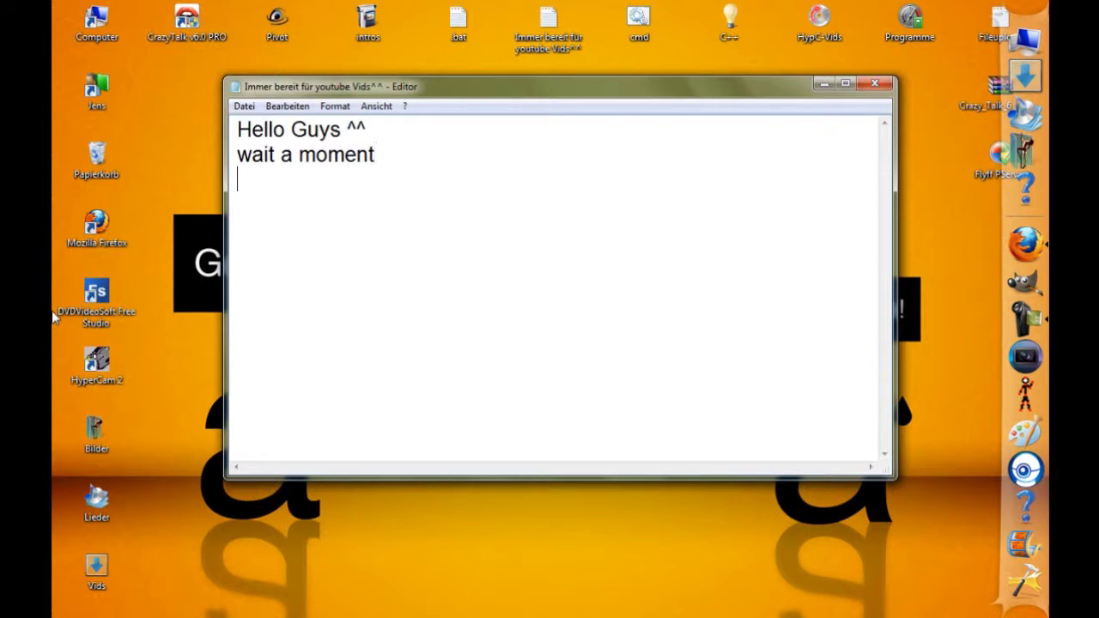
Type the line asking how to switch GIMP's language from Language A to Language B, then start a new line.
text(okay better^^)
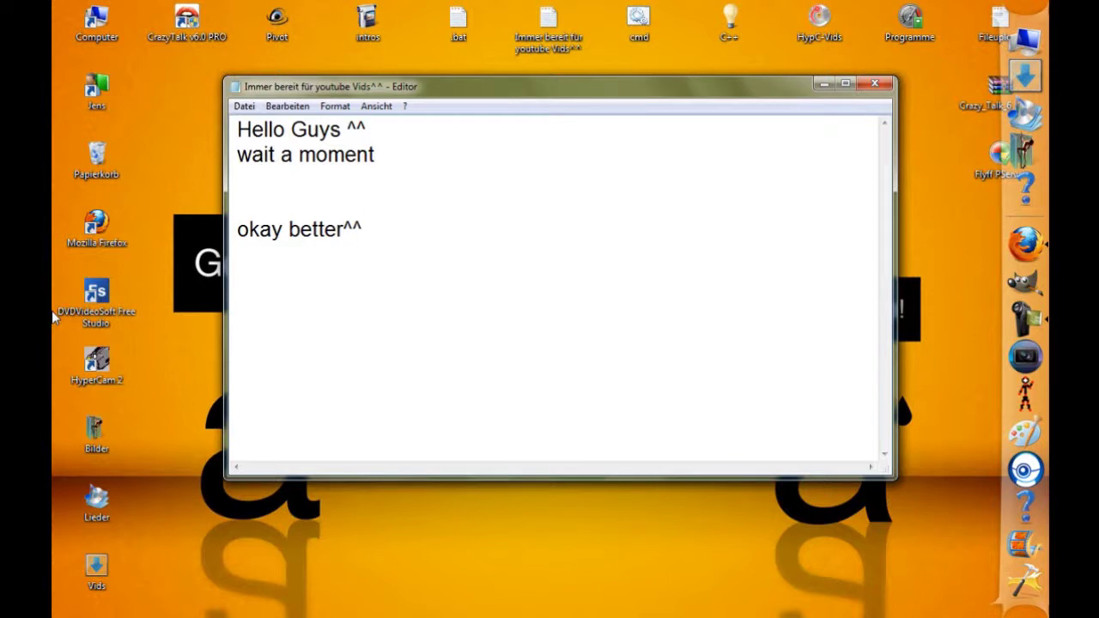
text(  Lets)
text( Start)
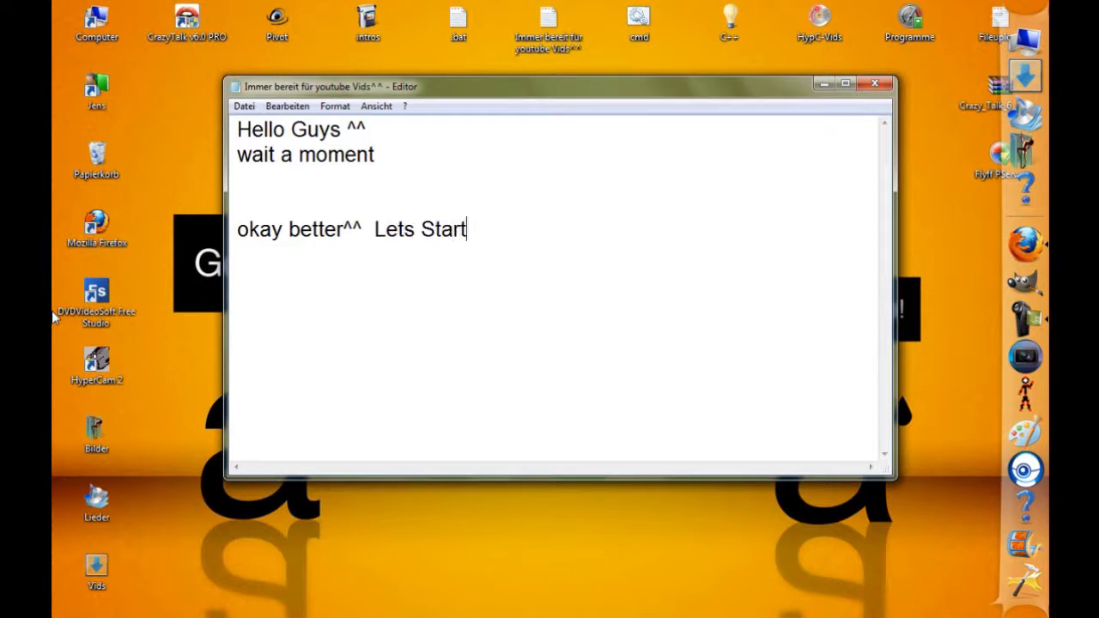
text(: The )
text(Question)
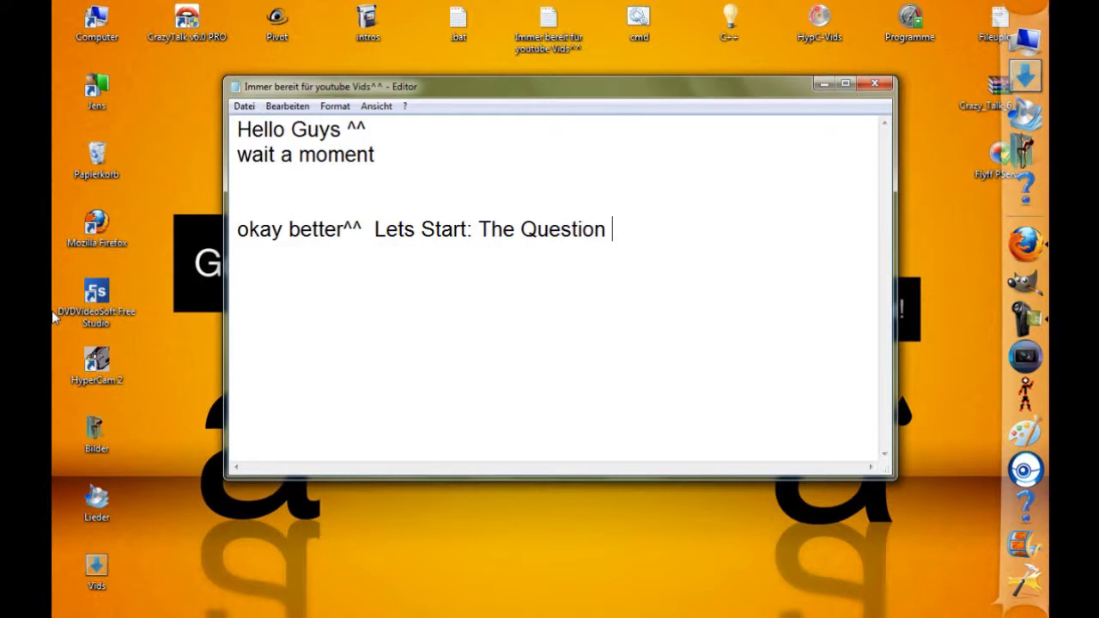
text( today is:)
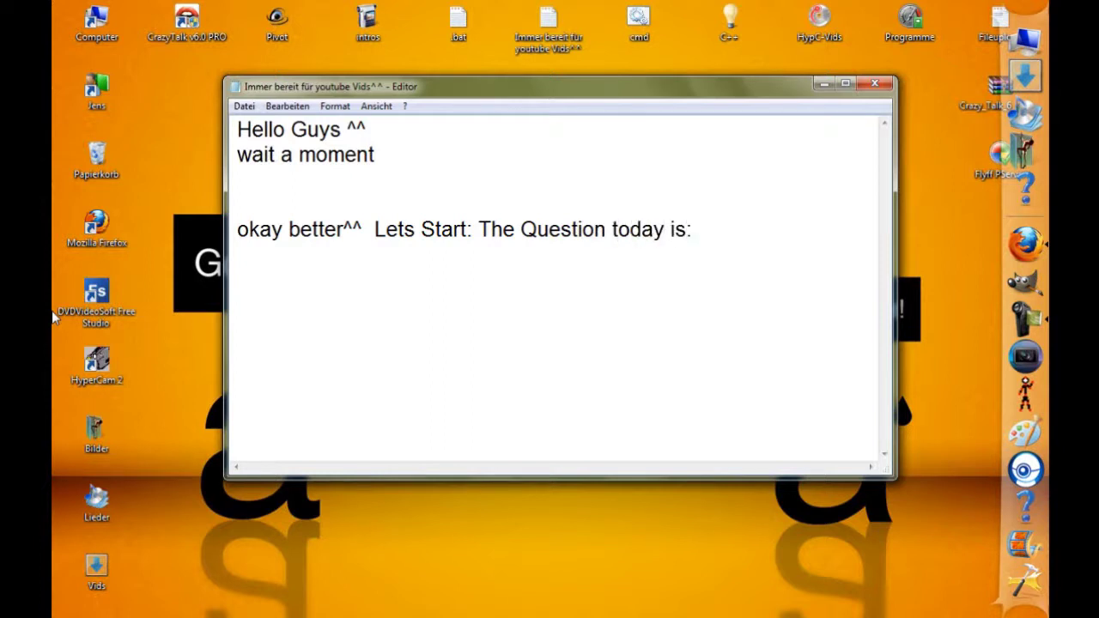
text(How to )
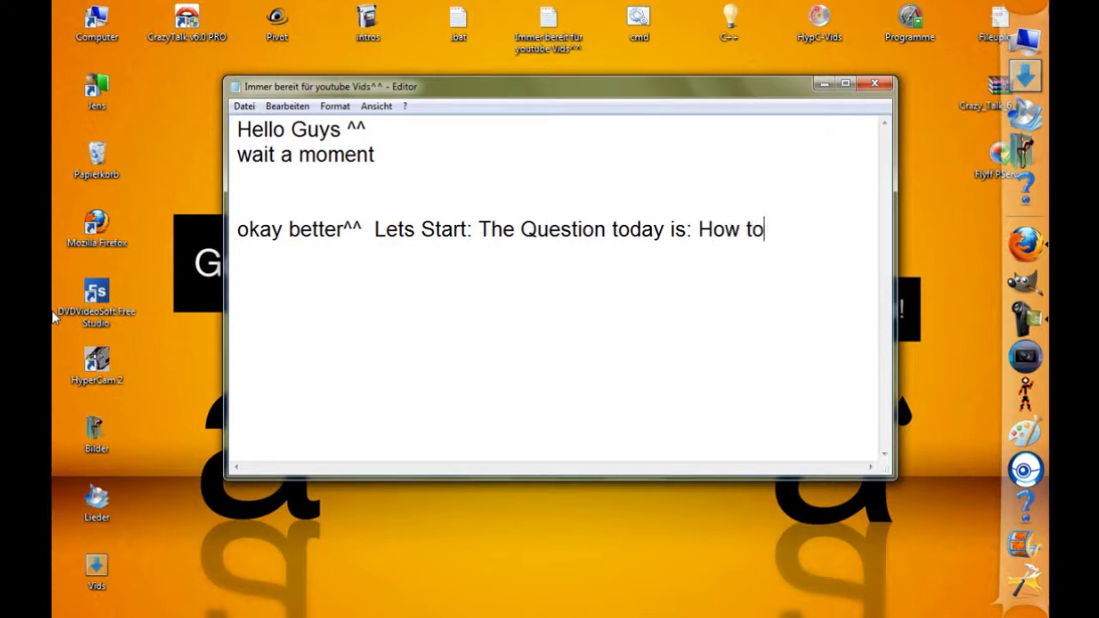
text(switch the )
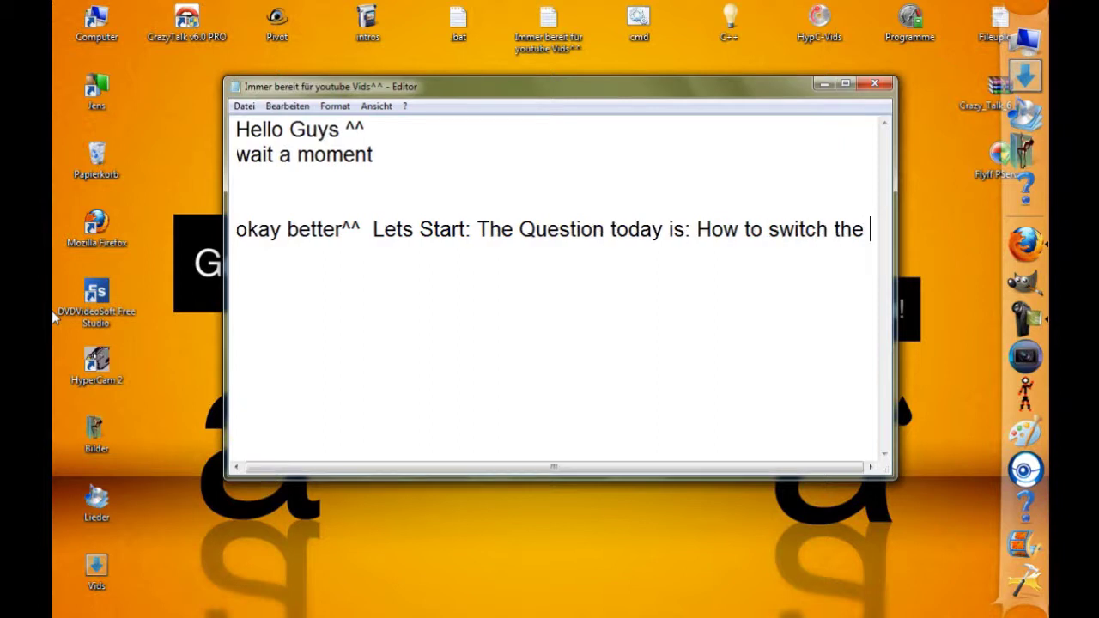
text(Language )
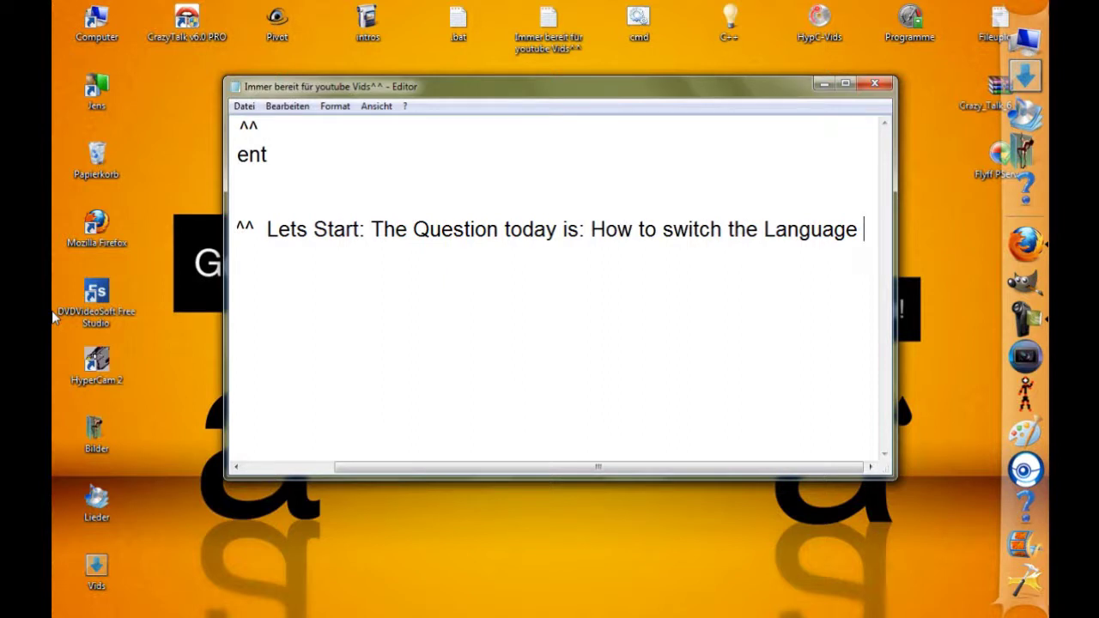
text( of Gimp )
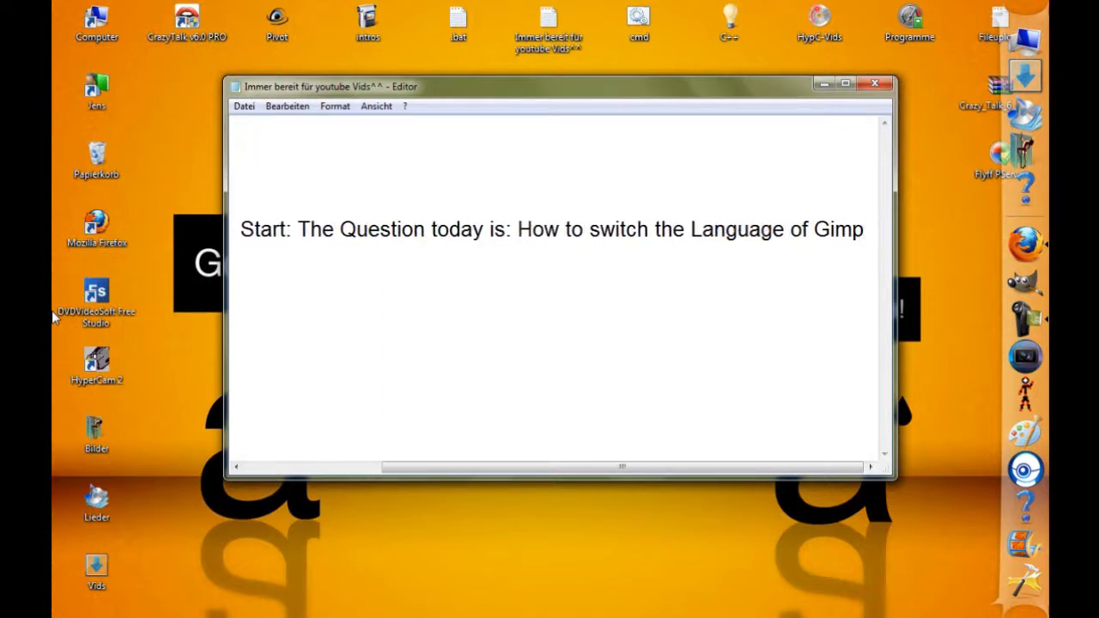
text(from Language A )
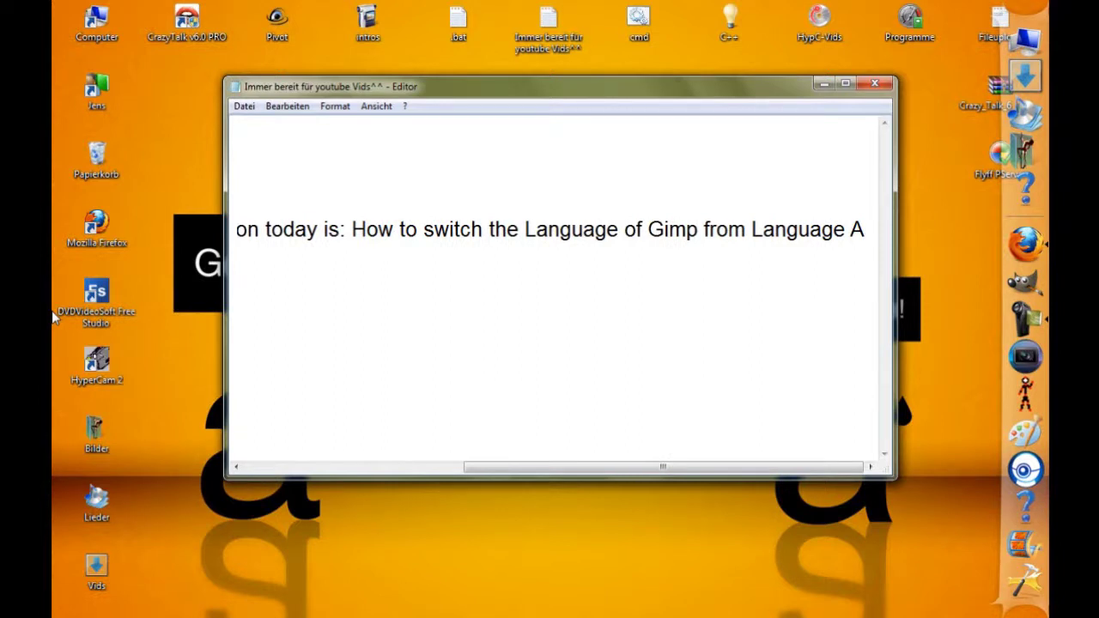
text(to Language B)
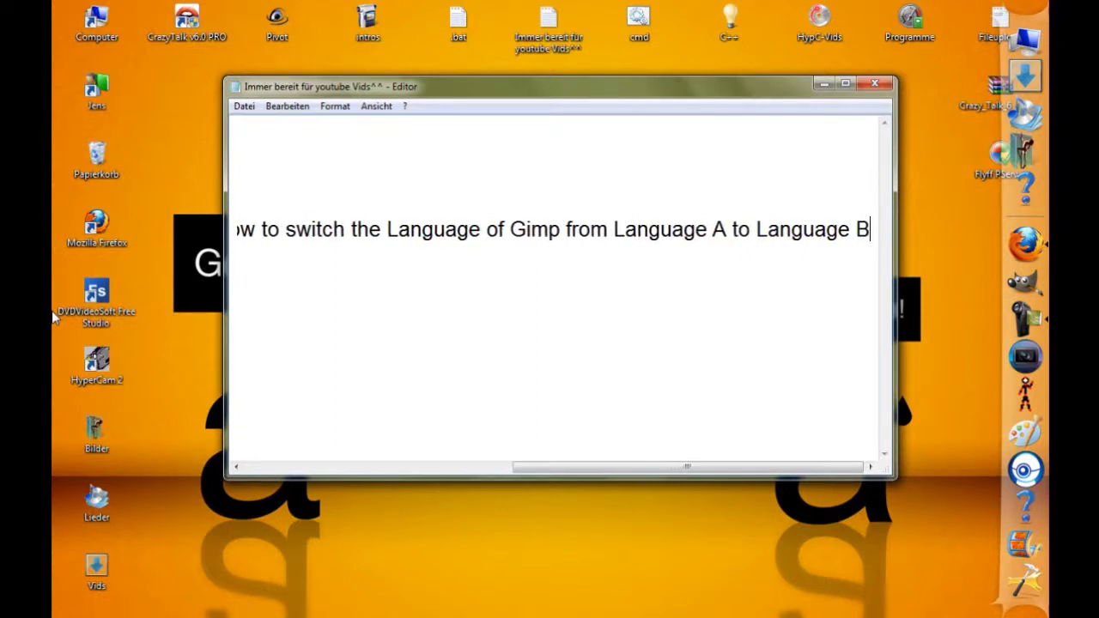
text(???)
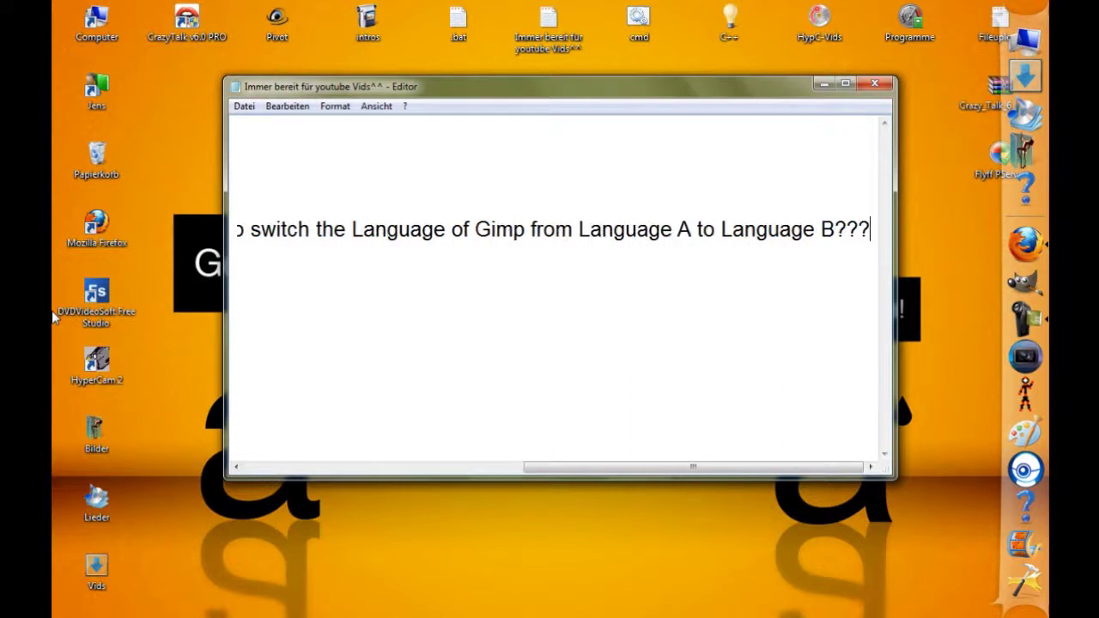
key(Return)
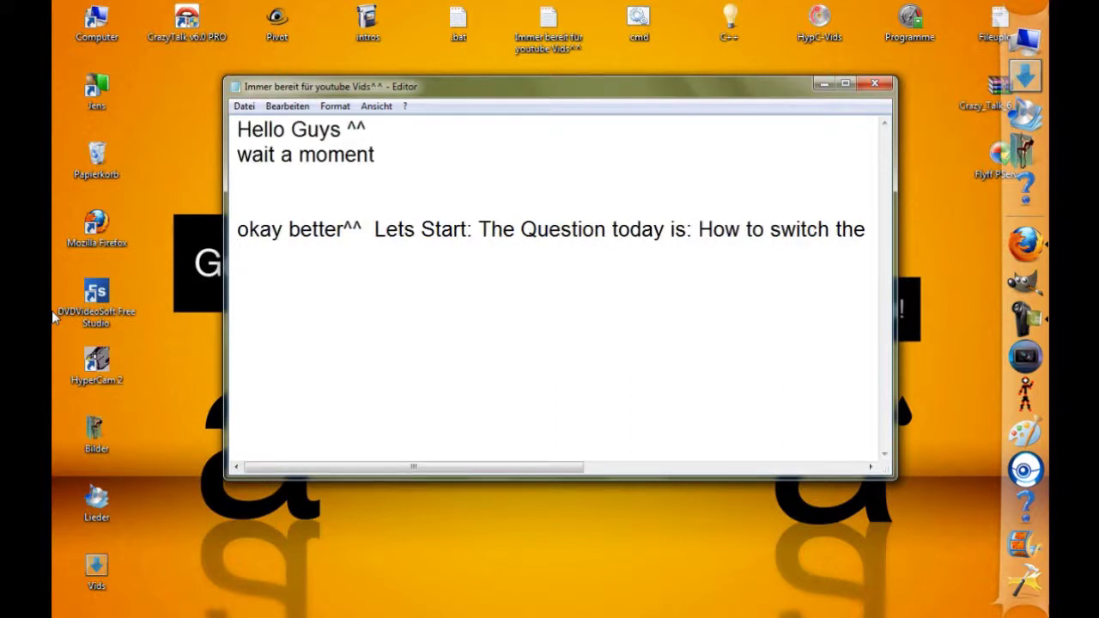
Type 'lets go at first open the Editor(Notepad)', fixing the mistyped word.
text(lets go)
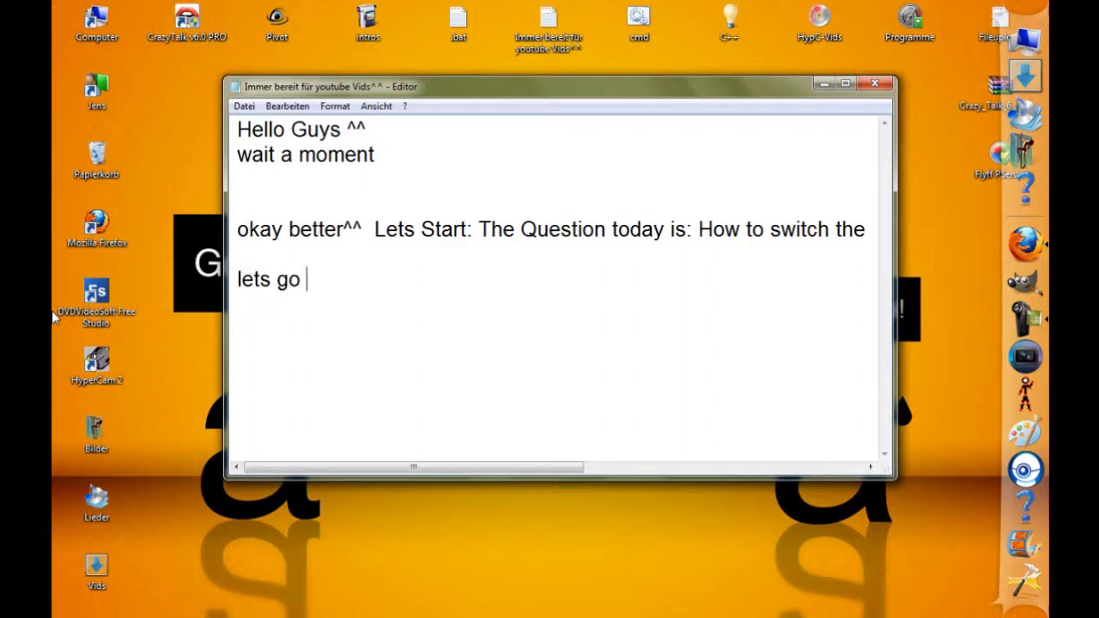
text(  at first open the Editor)
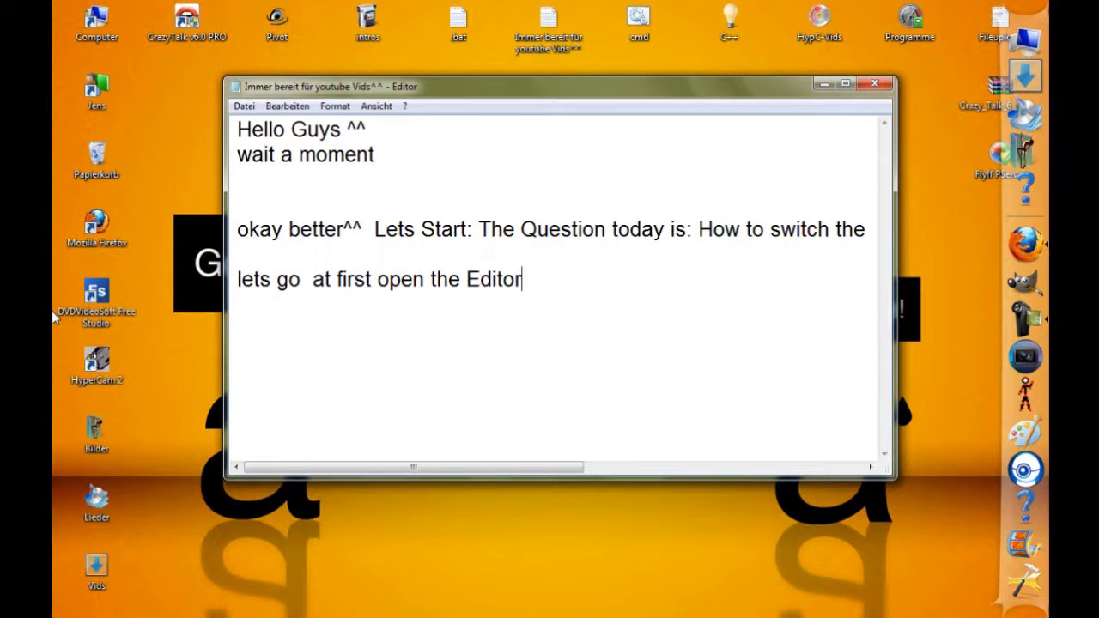
text((Notepad)
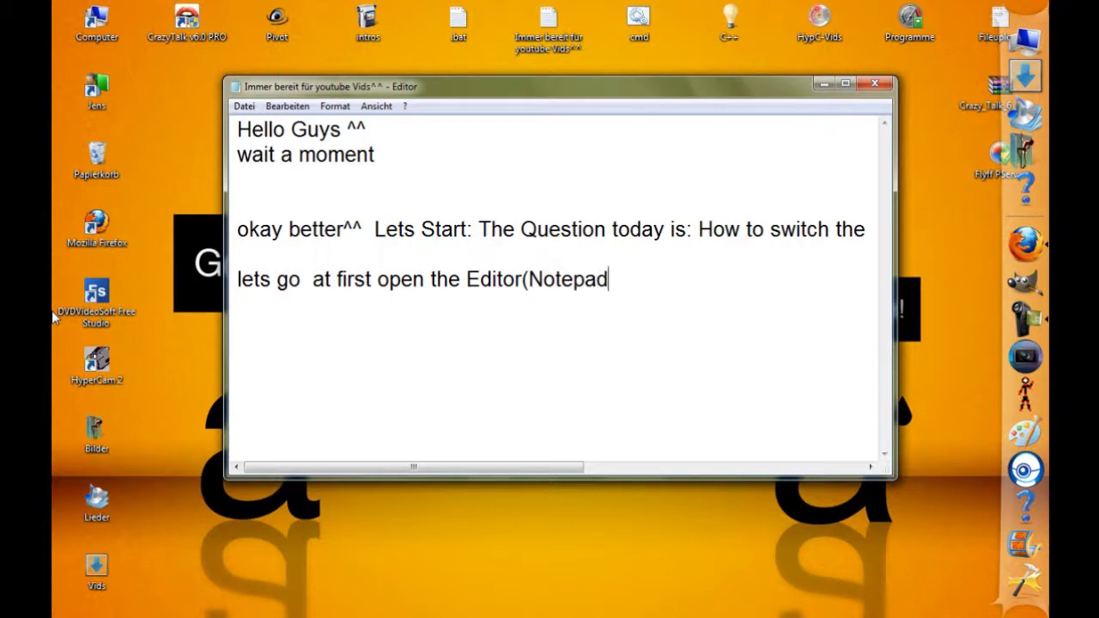
text())
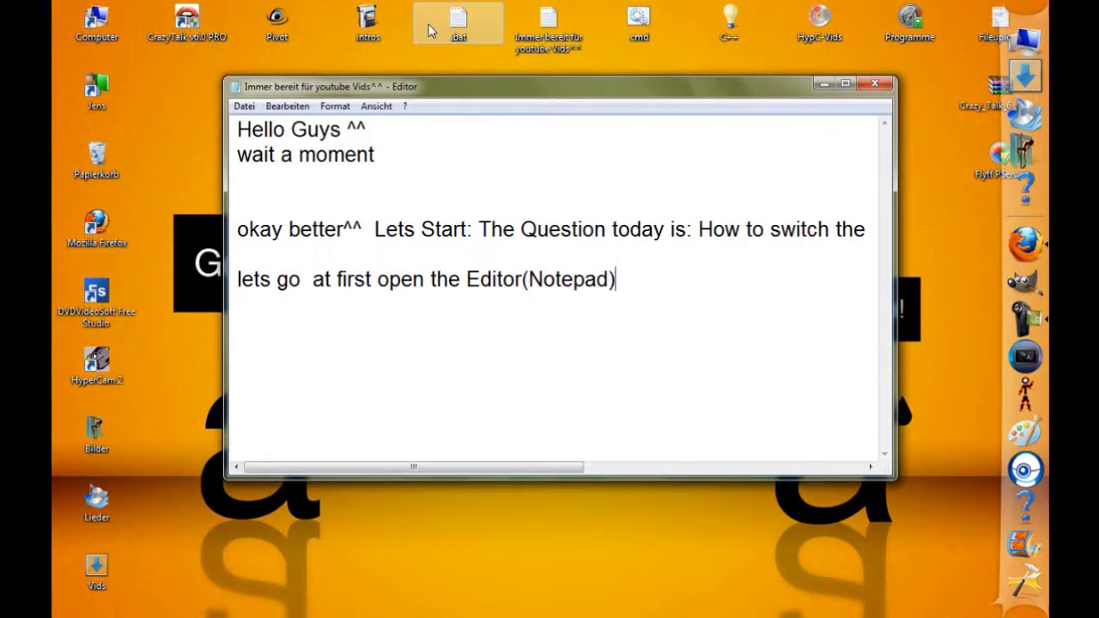
Open the .bat file from the desktop in a second editor and clear its text.
click(458, 27)
double_click(458, 27)
mouse_move(562, 258)
mouse_down()
mouse_move(461, 189)
mouse_move(294, 203)
mouse_up()
key(BackSpace)
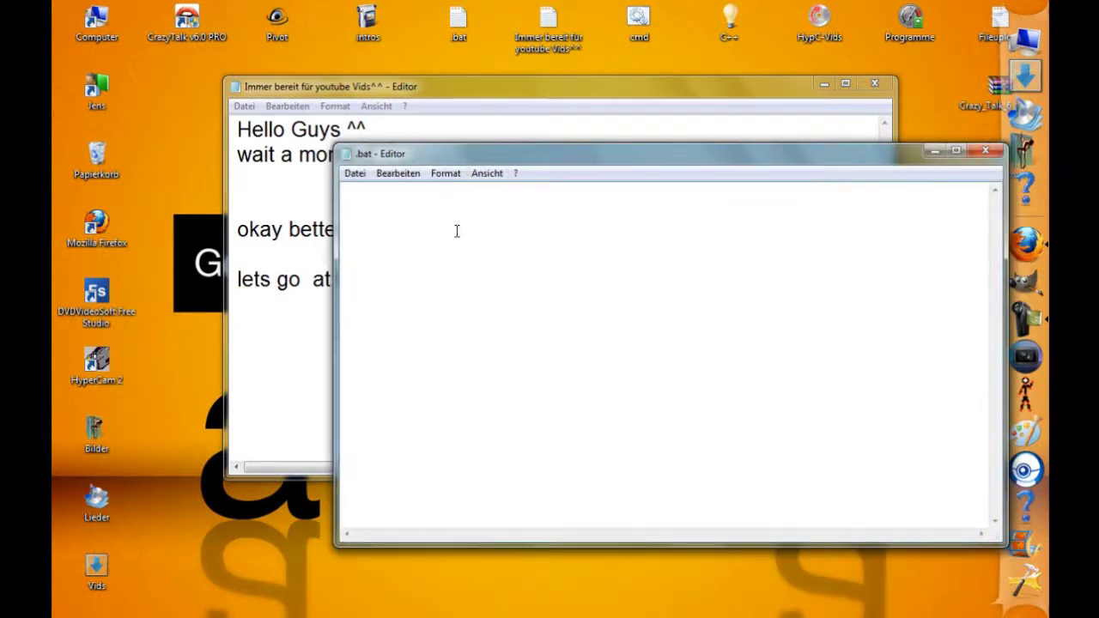
Set the .bat file's font to 22 pt and move its window lower, below the notes.
click(445, 173)
click(457, 207)
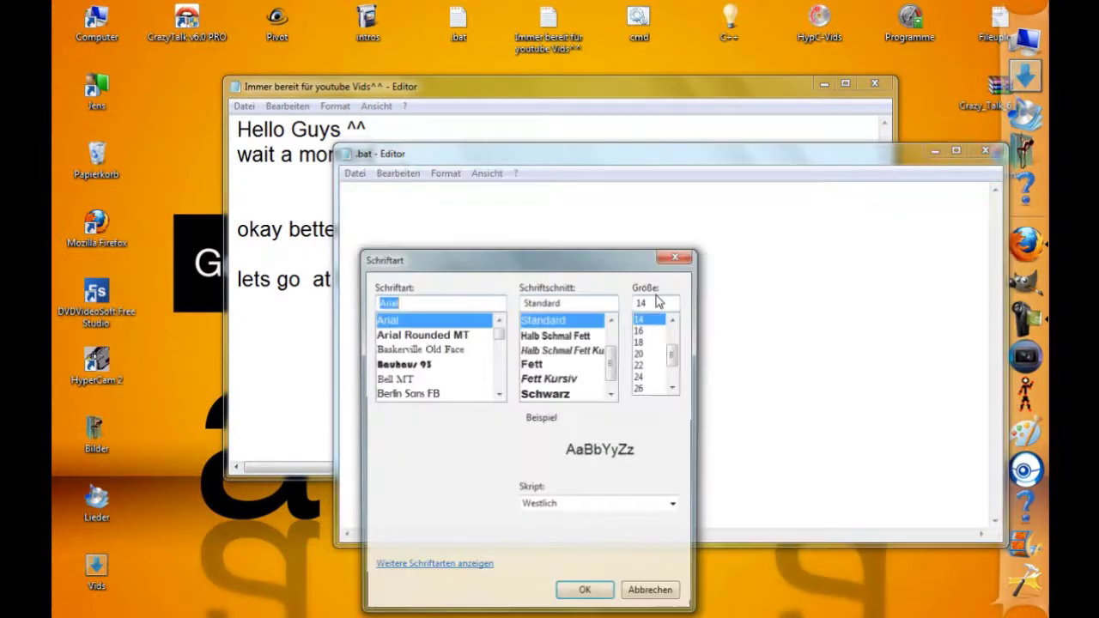
click(646, 370)
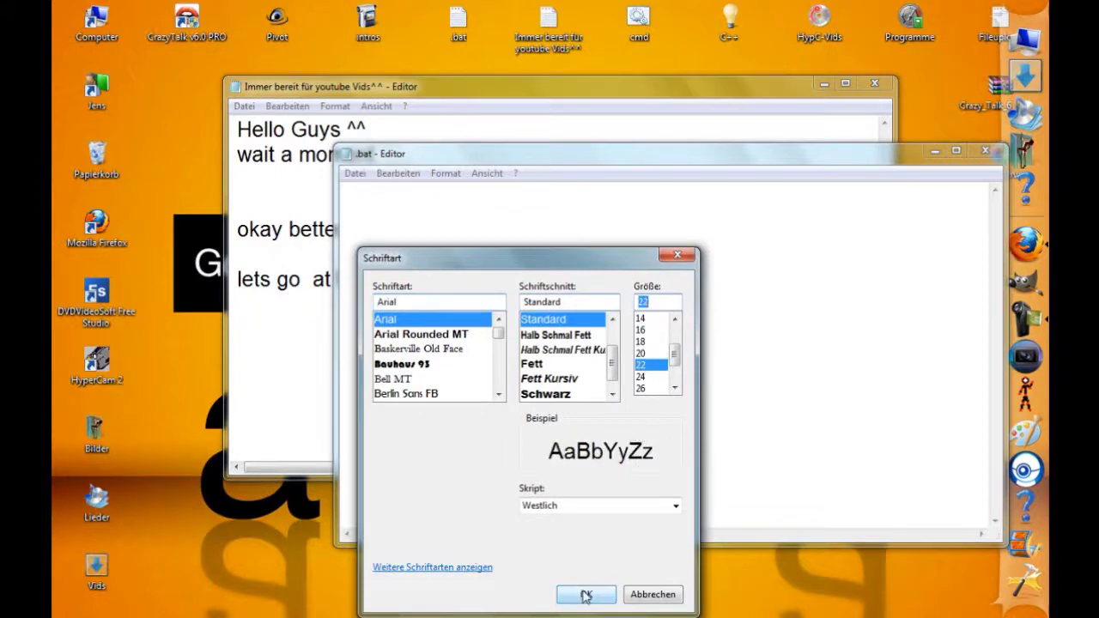
click(584, 594)
drag(491, 155, 495, 344)
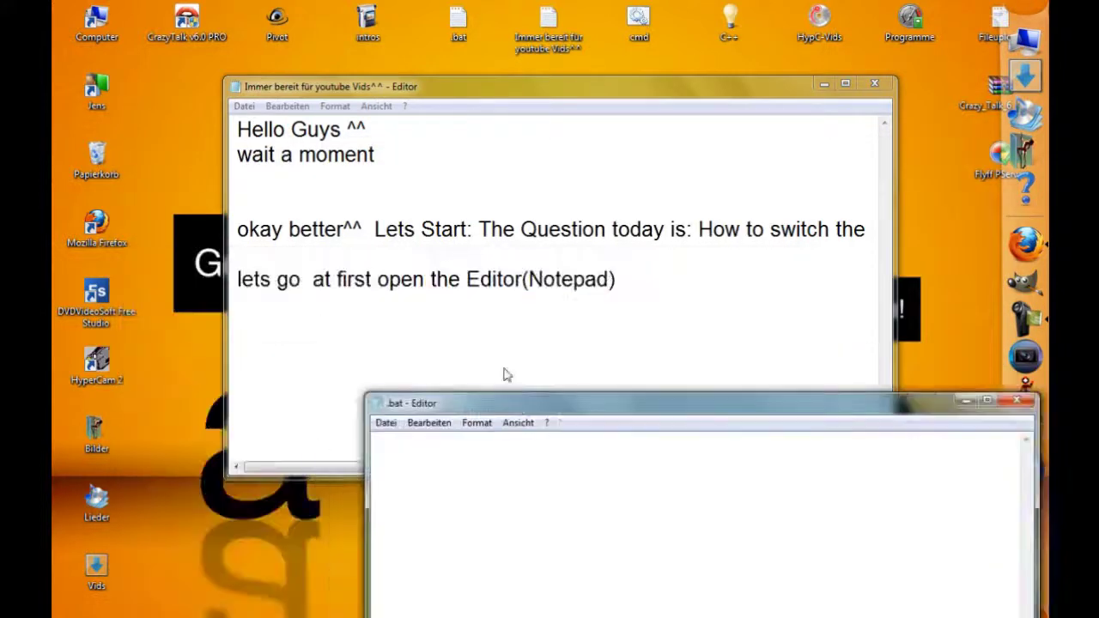
click(485, 132)
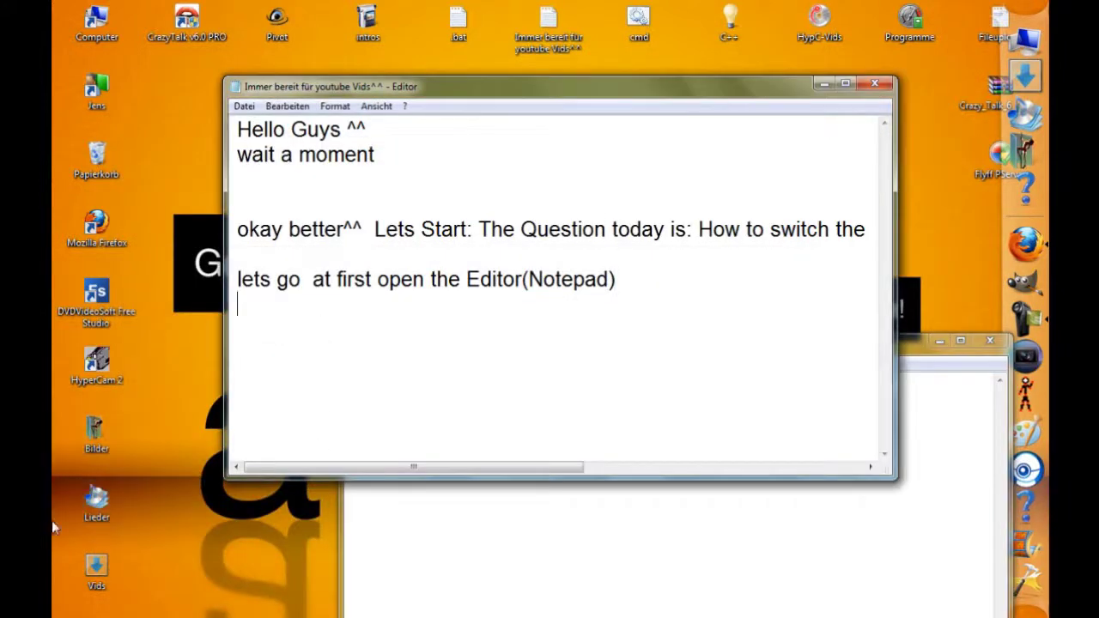
Type 'write set LANG (= Language )' as a new line in the notes.
text(write:)
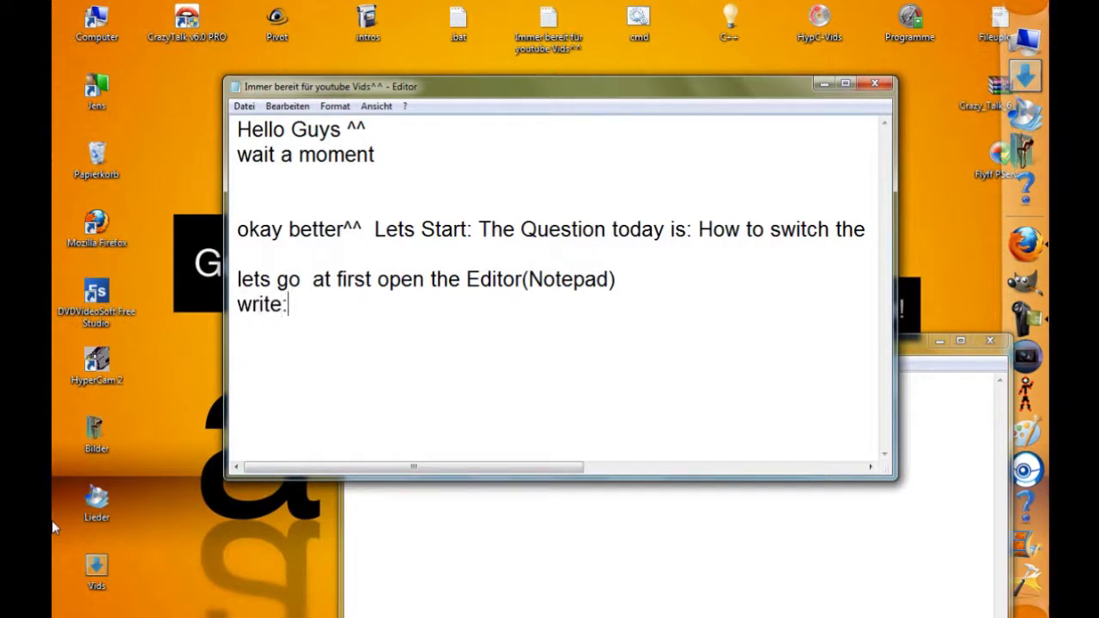
text(  set L)
text(ANG)
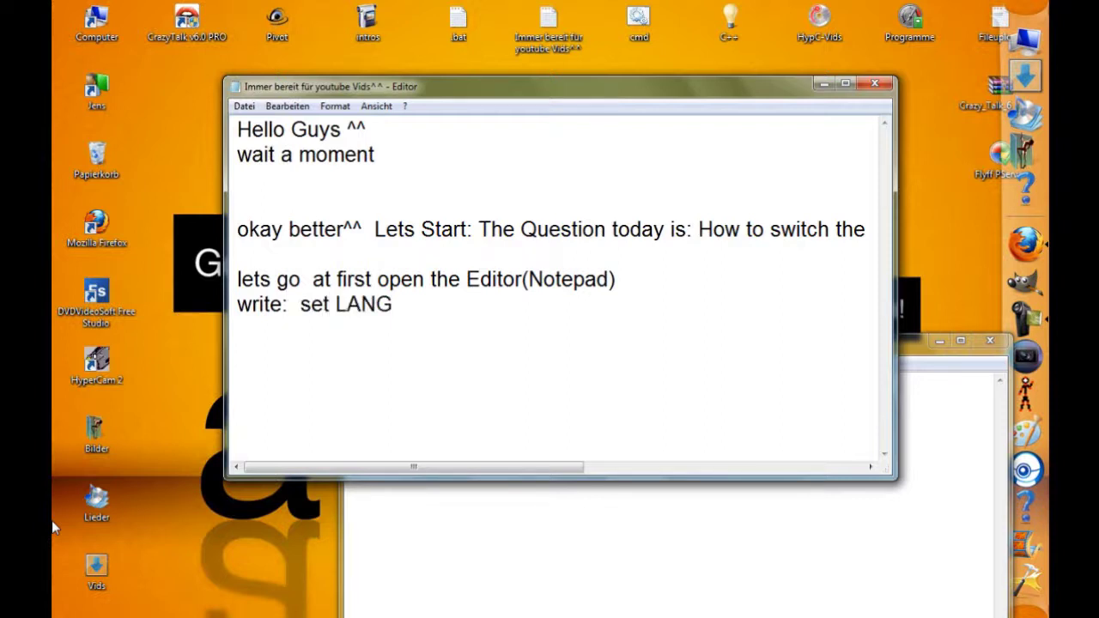
text( ()
text(= Language )
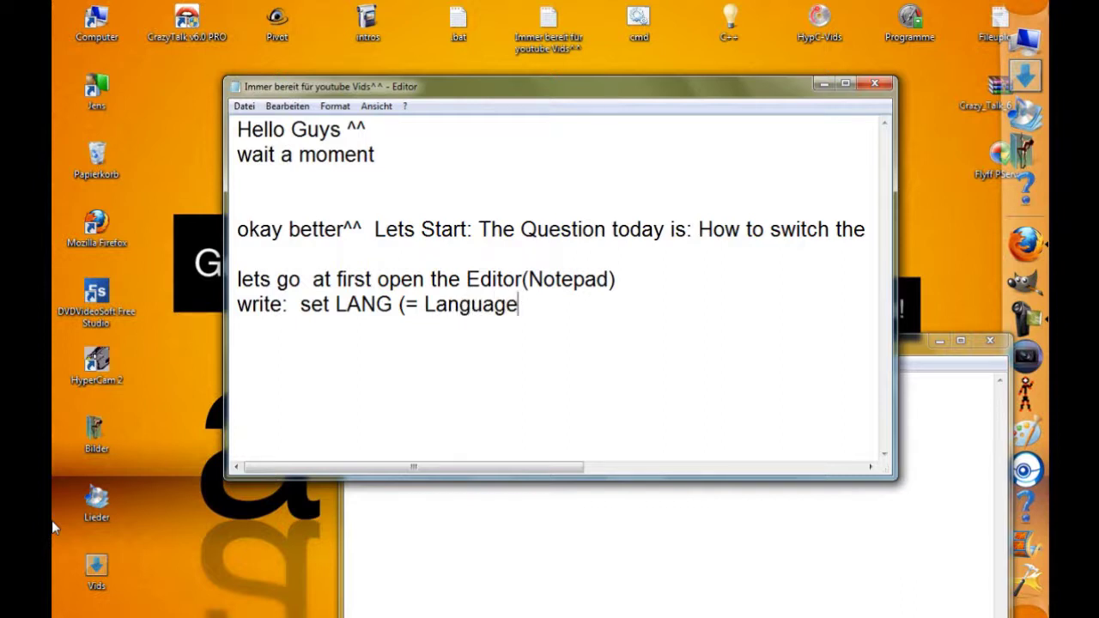
text())
Type 'set LANG=' in the .bat file, then add a notes line listing de, fr and en codes.
click(909, 353)
text(set )
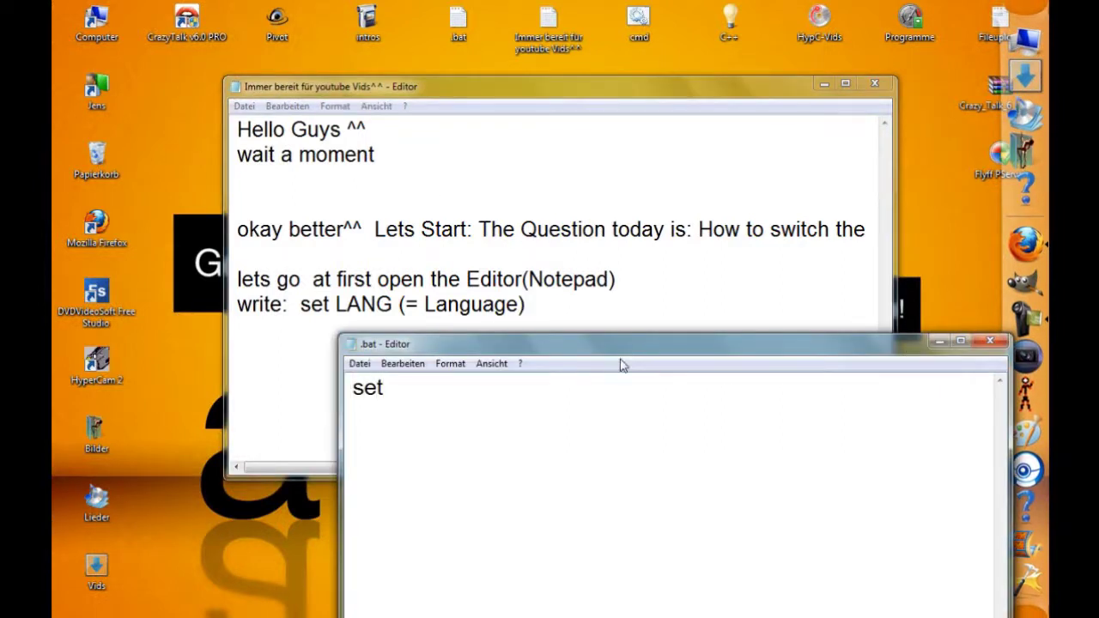
text(LANG)
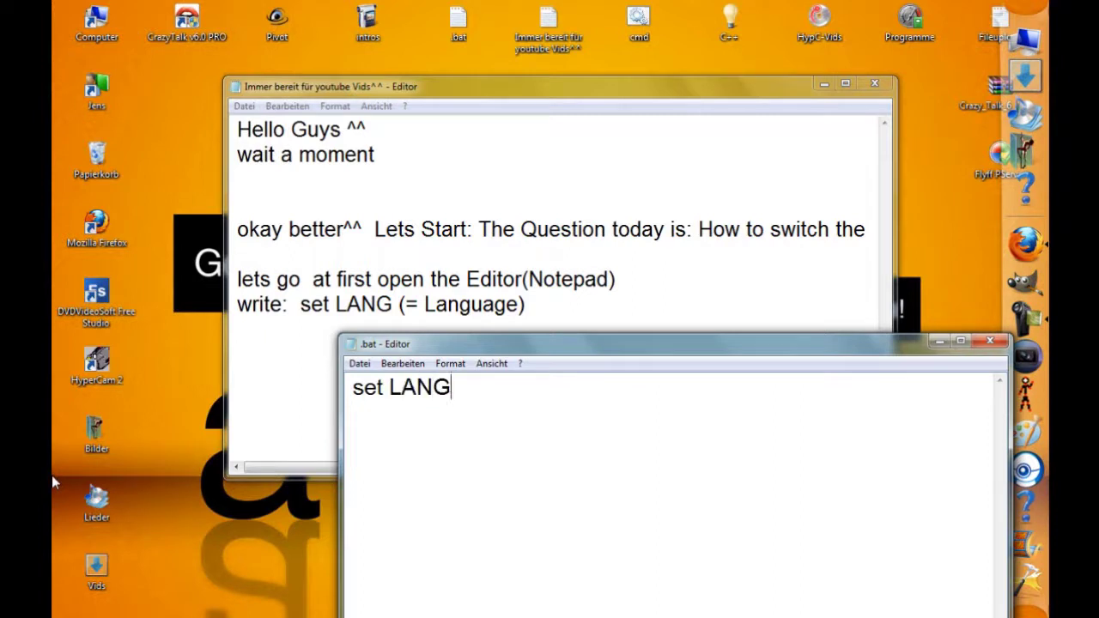
text(=)
click(564, 78)
click(522, 304)
key(Return)
text(okay lets set the Language )
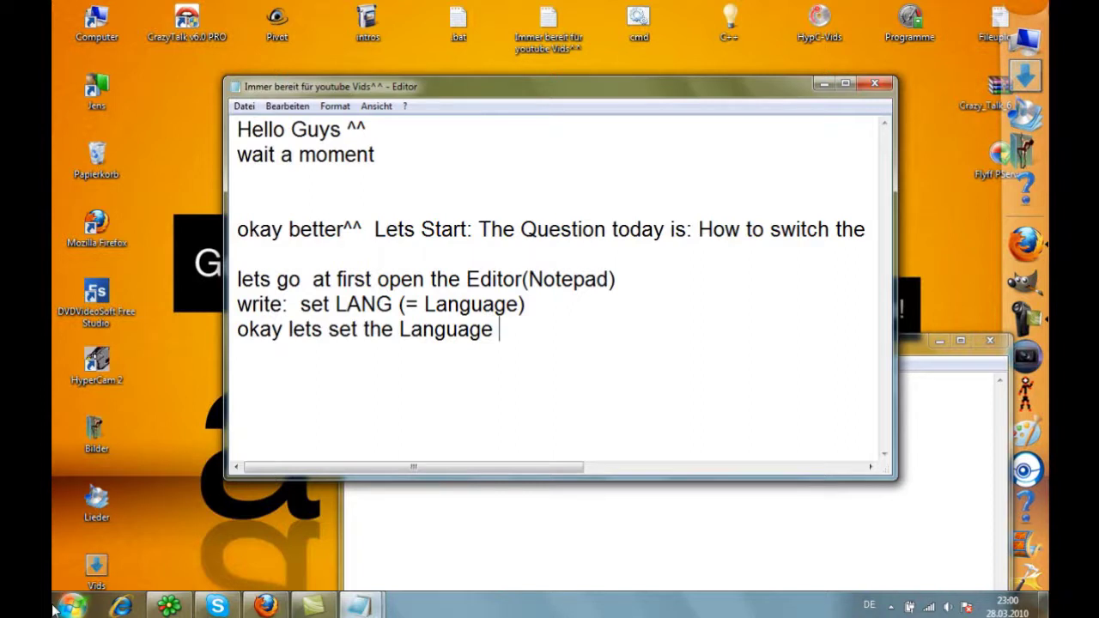
text(i)
text( use )
text(german )
text(de)
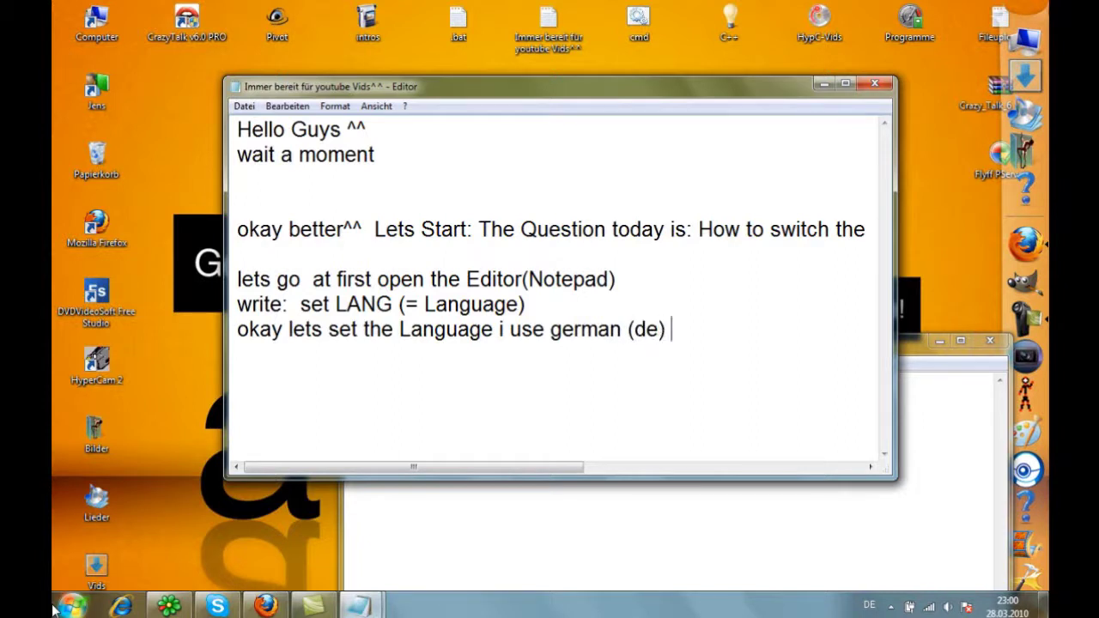
text( , french)
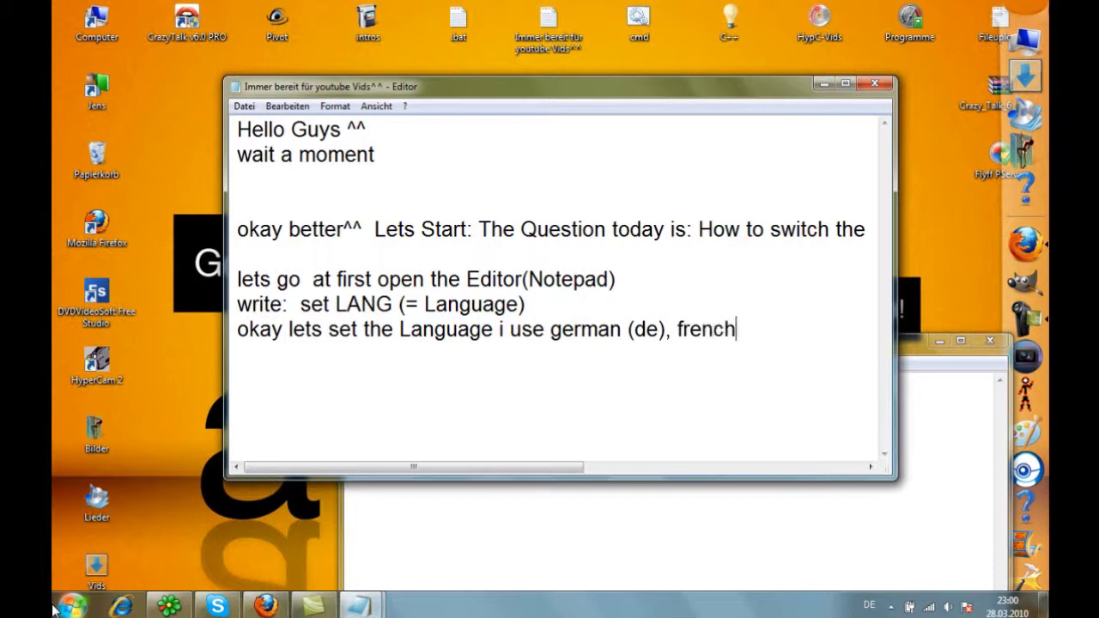
text((fr) or english)
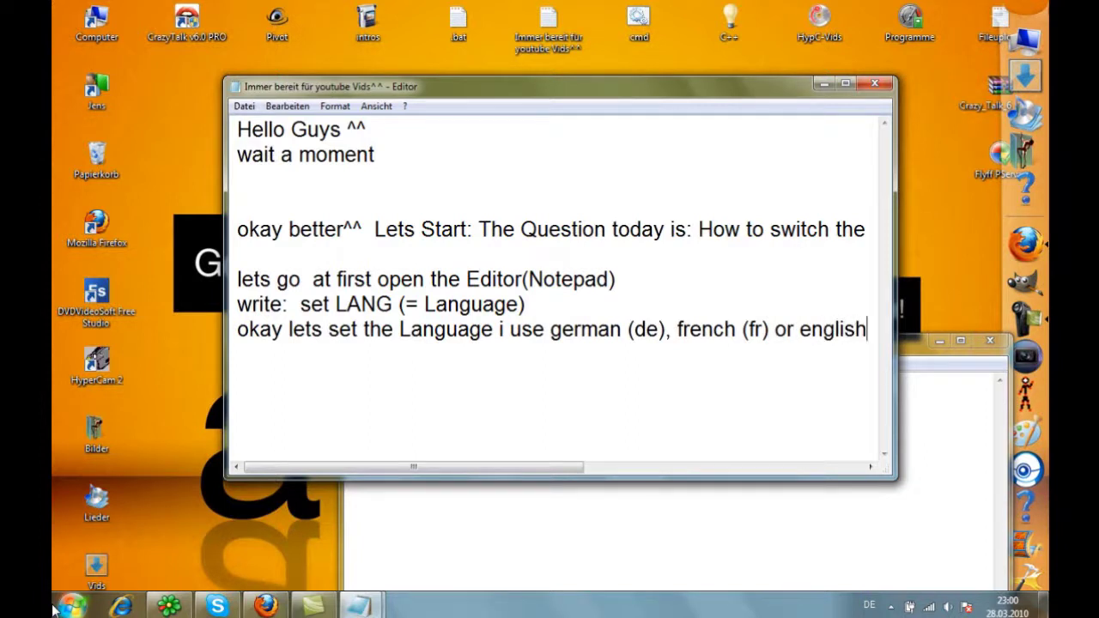
text( (en))
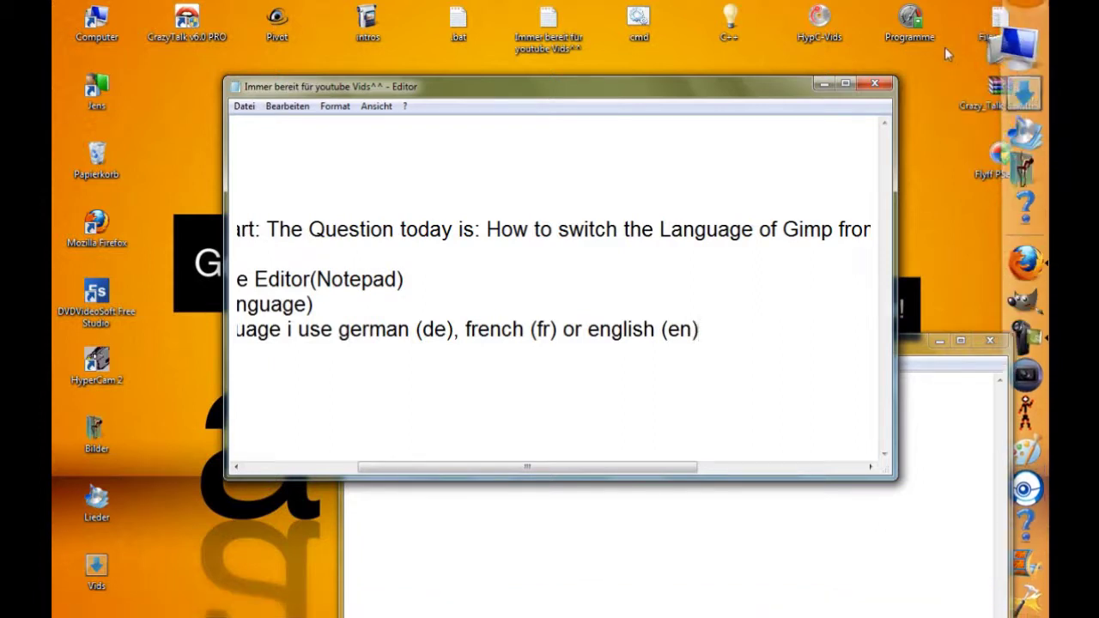
Add a notes line saying 'we use English'.
key(Return)
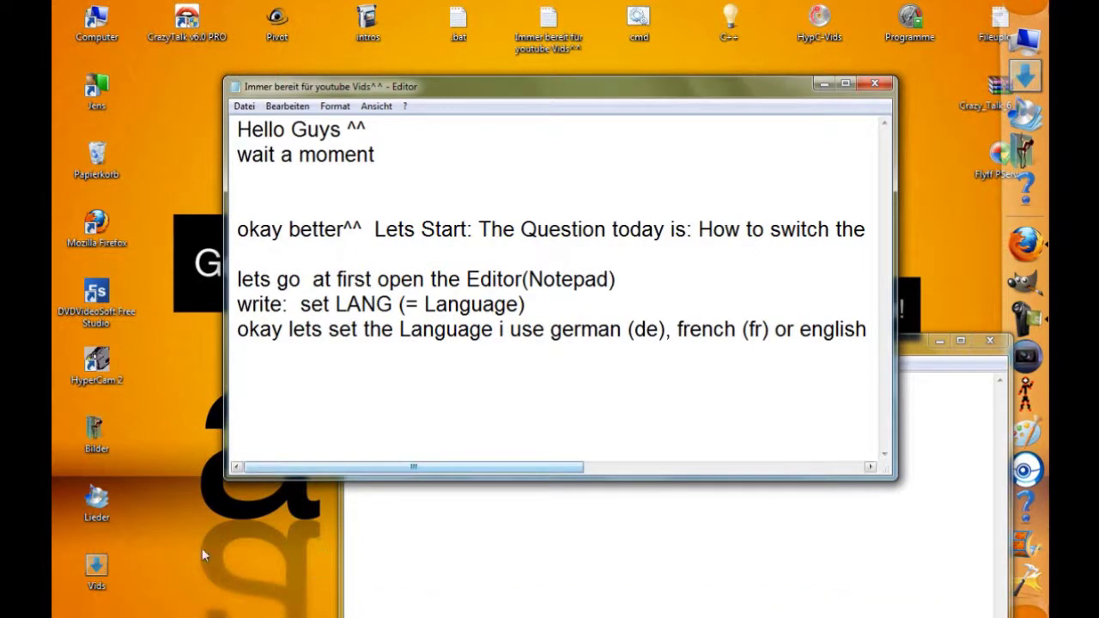
text(we use)
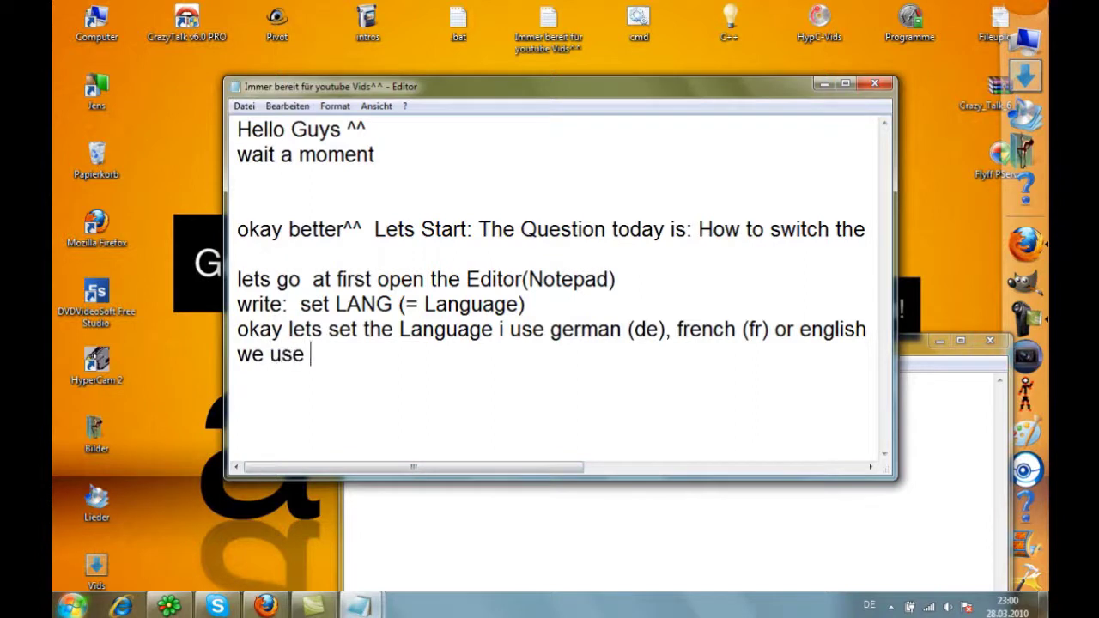
text(glish)
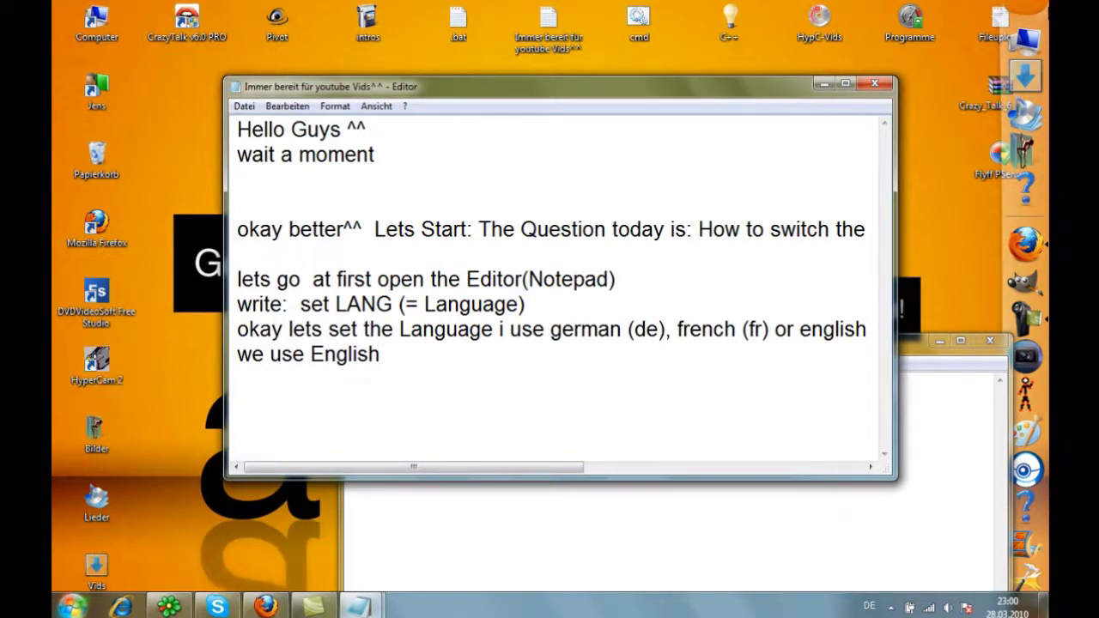
click(910, 352)
Complete 'set LANG=en' in the .bat file and add a second line 'start gimp-x.x'.
text(en)
key(Return)
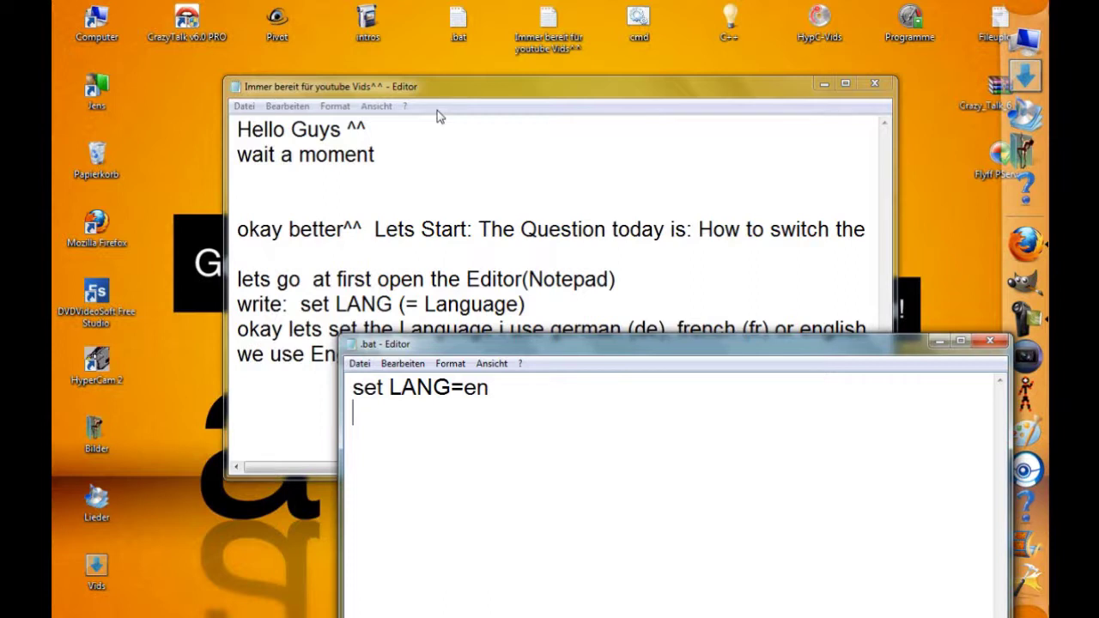
text(start)
text( Gimp)
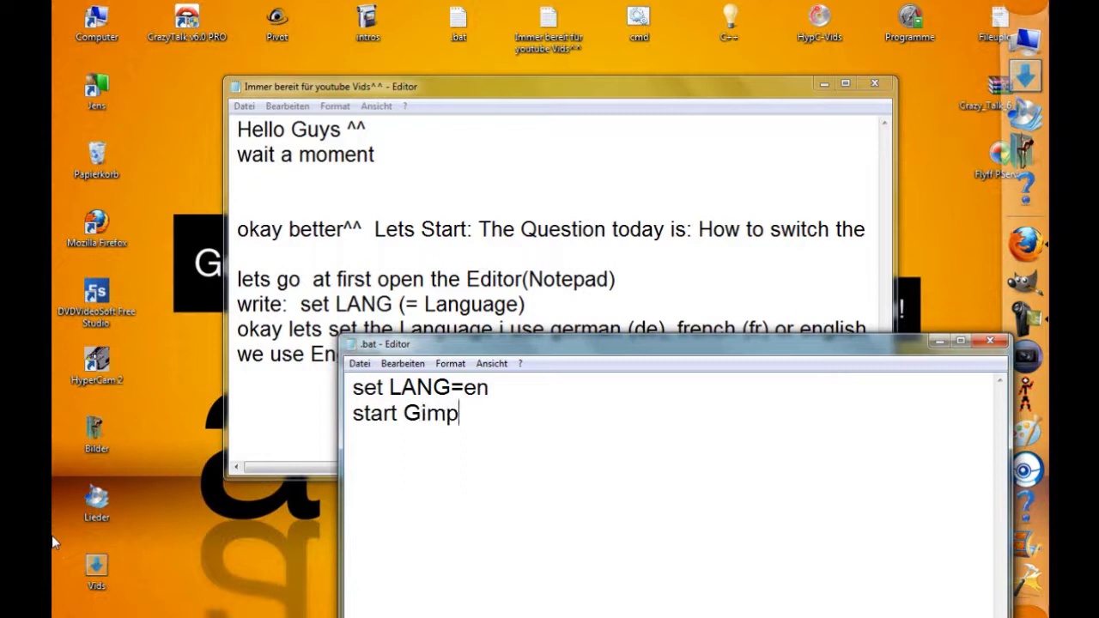
key(BackSpace)
text(g)
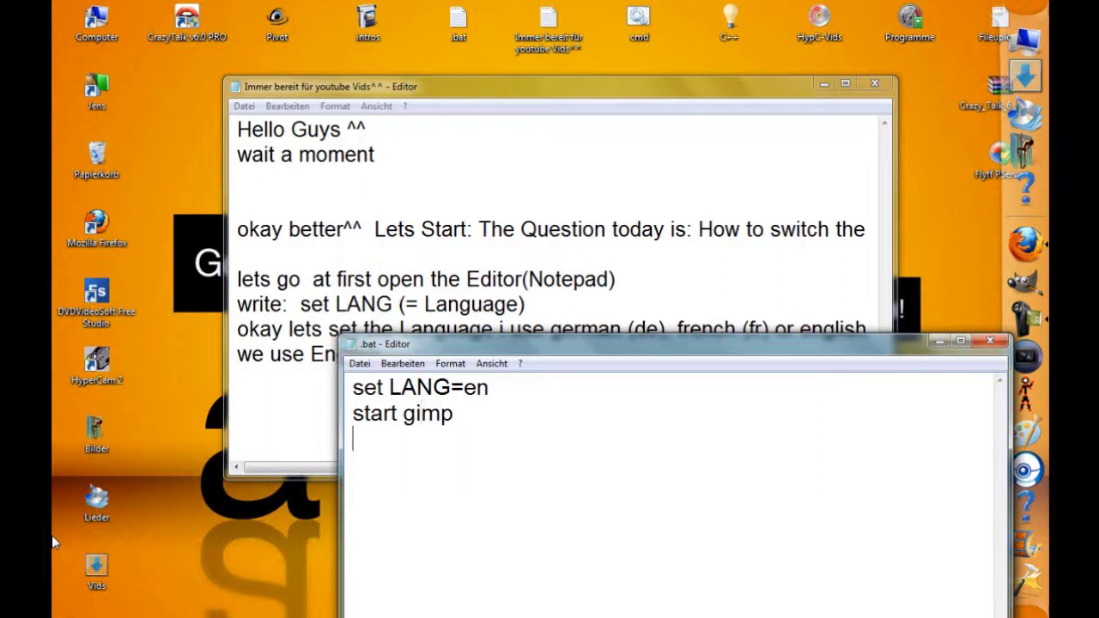
text(x)
text(x)
Add a notes line saying 'i have the version 2.6'.
click(706, 84)
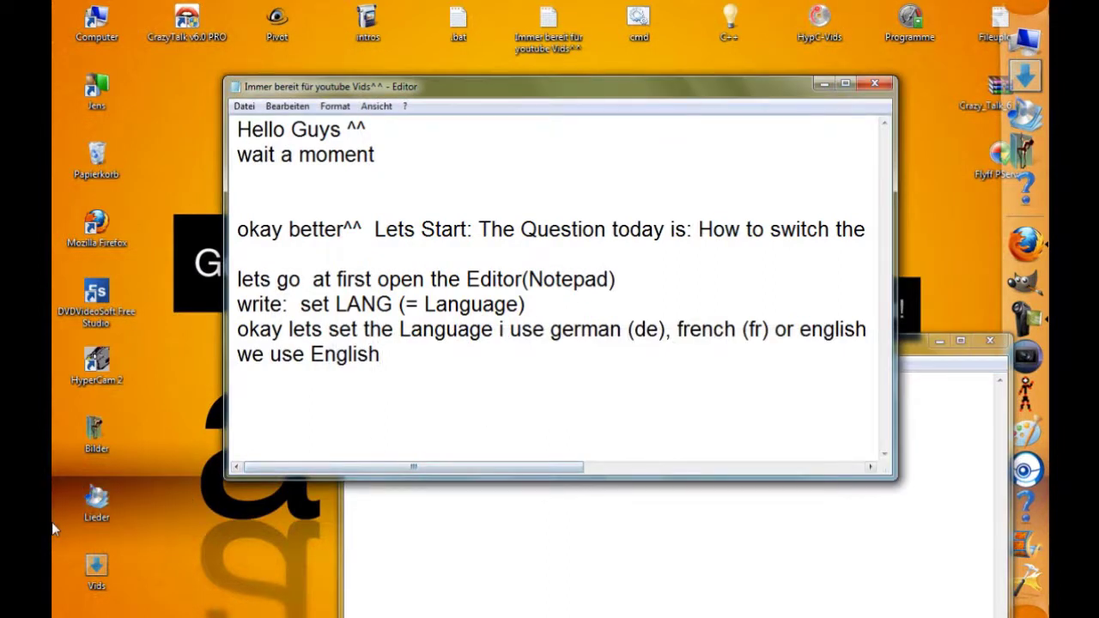
key(Tab)
text(ihave the versu)
key(BackSpace)
text(on 2)
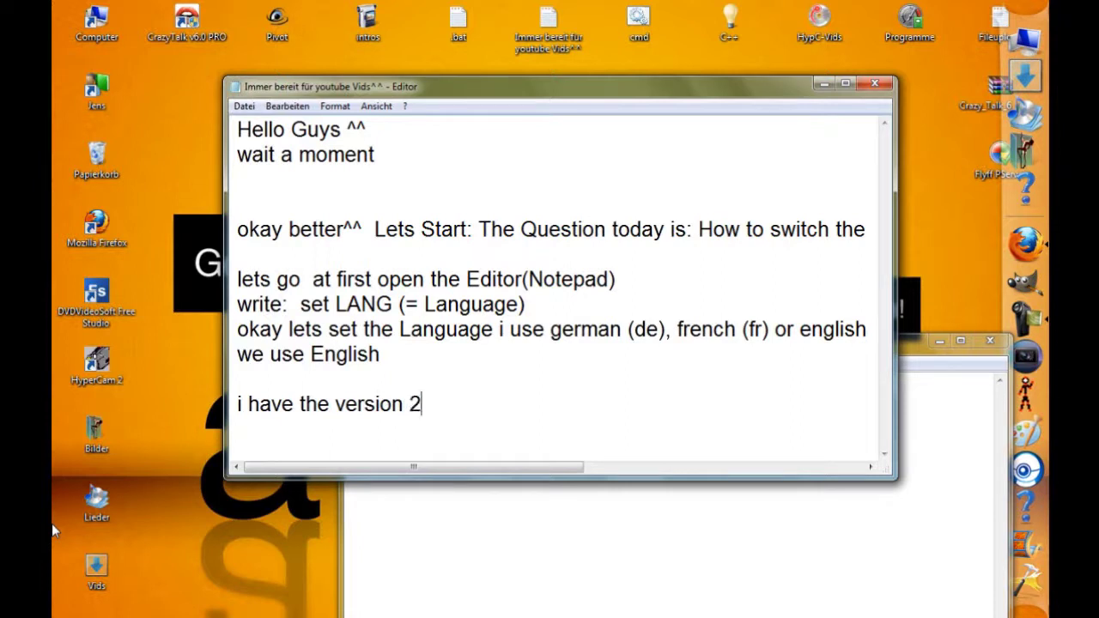
text(.6)
Change the .bat file's second line to 'start gimp-2.6.exe'.
click(911, 352)
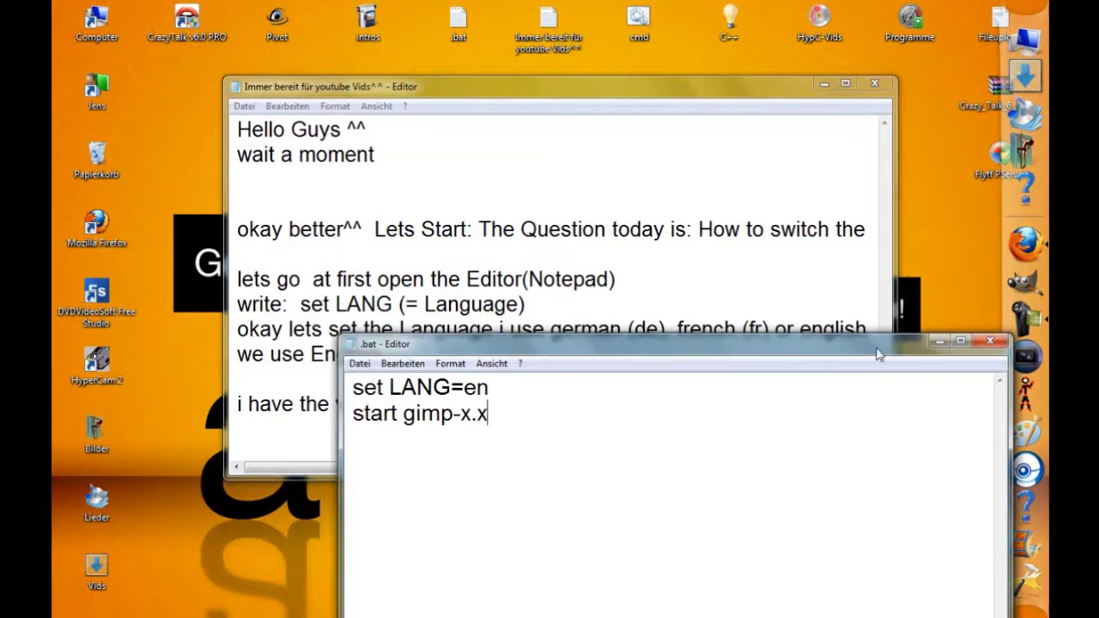
click(486, 414)
key(BackSpace)
key(BackSpace)
text(2.)
text(6)
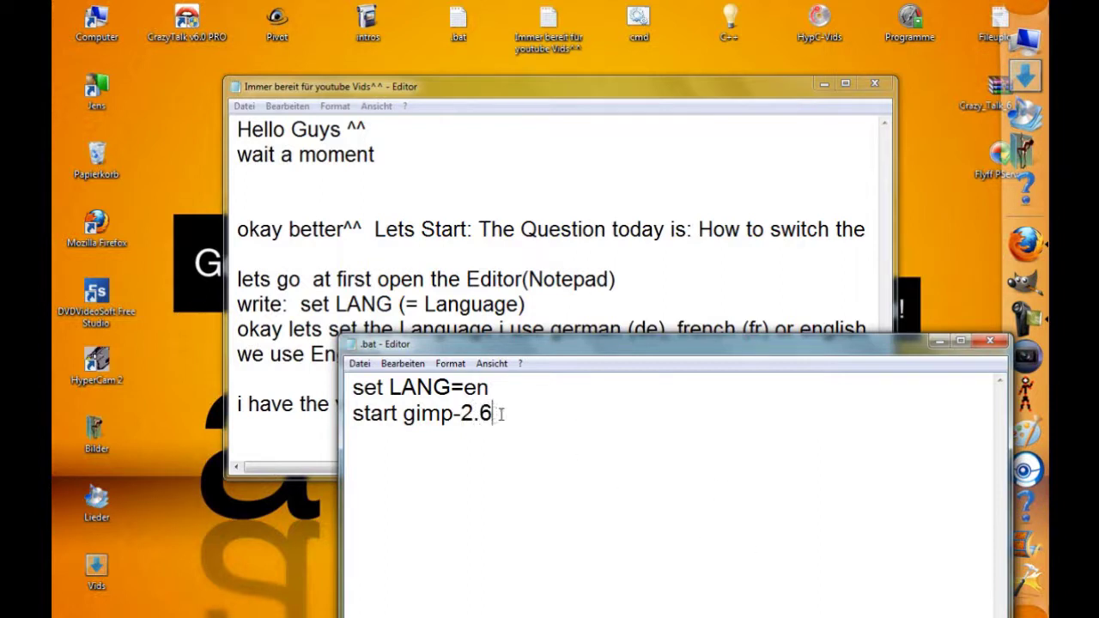
text(.exe)
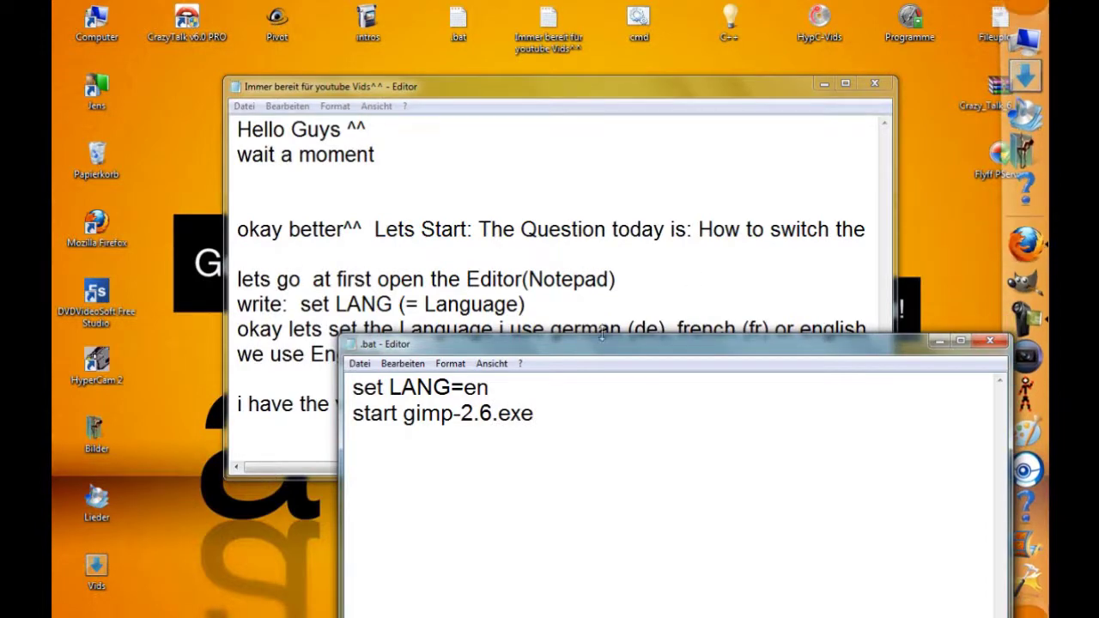
Save the script to the Desktop as Gimp.bat with file type Alle Dateien.
click(361, 364)
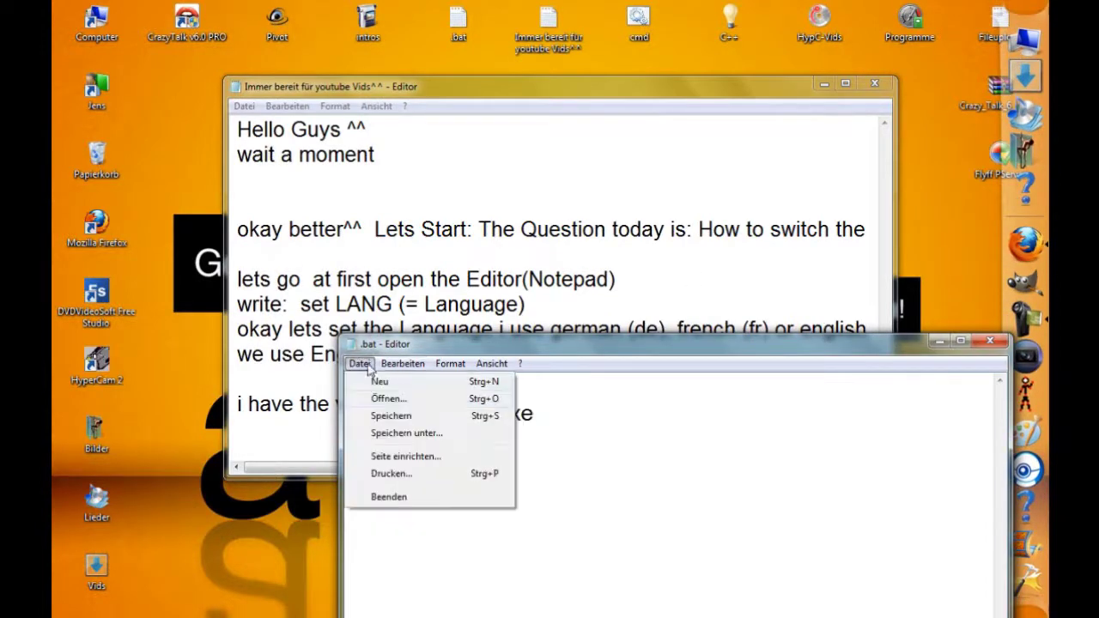
click(390, 433)
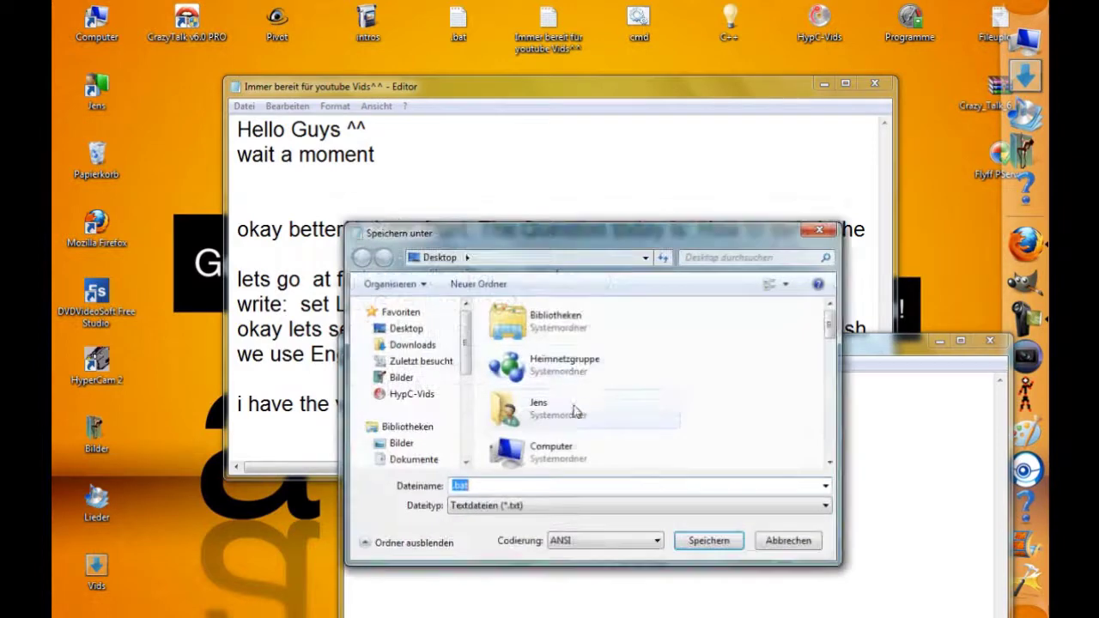
key(Home)
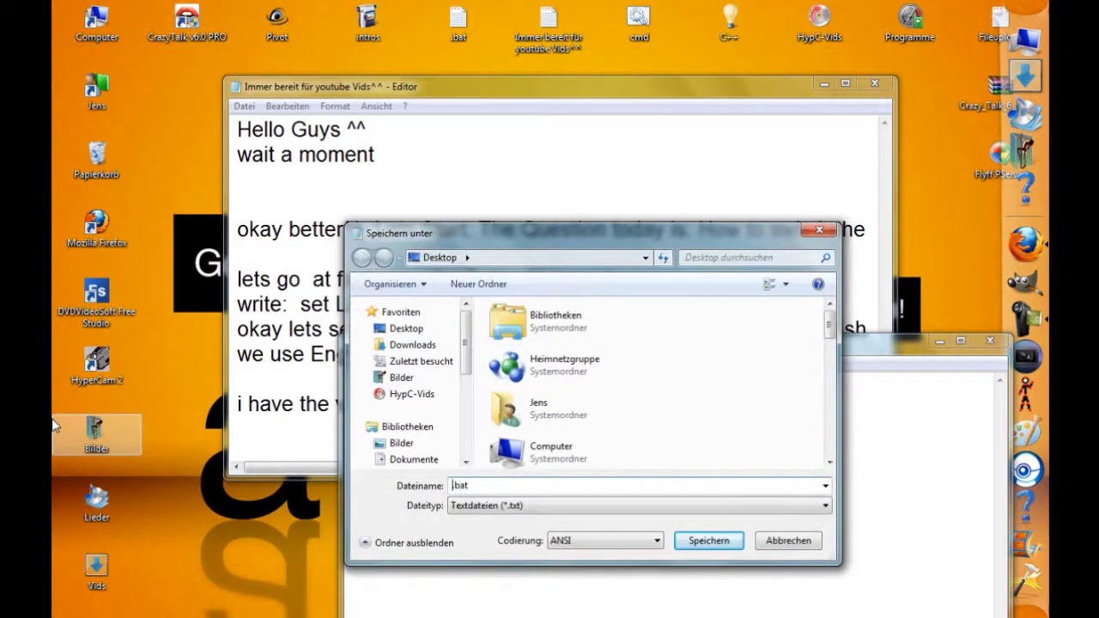
text(Gimp-)
text(2.6)
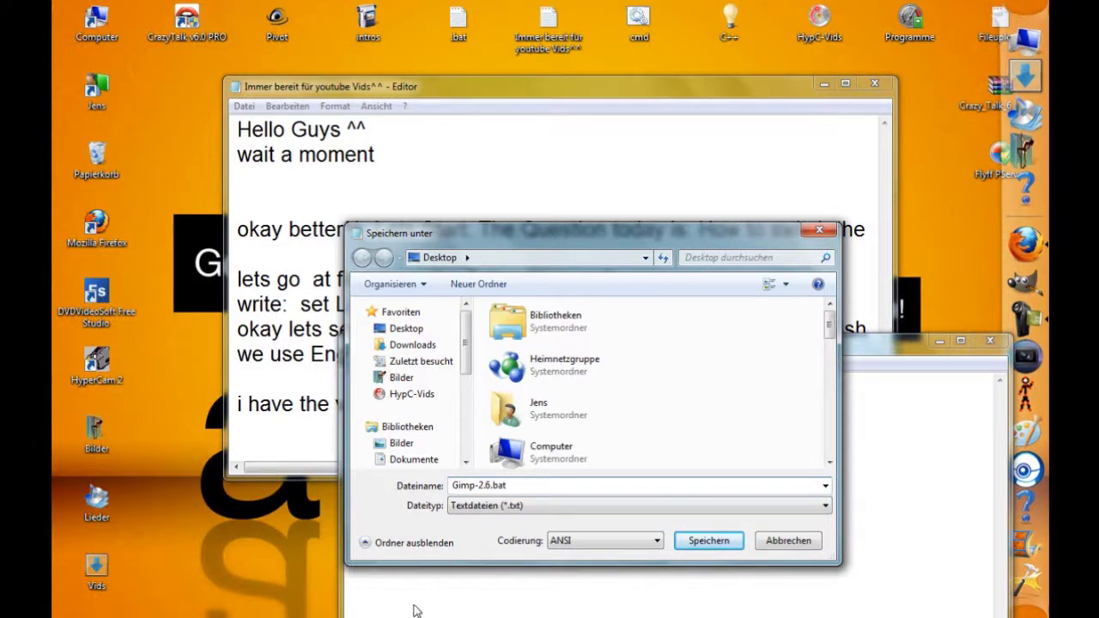
key(BackSpace)
key(BackSpace)
key(BackSpace)
key(BackSpace)
click(824, 506)
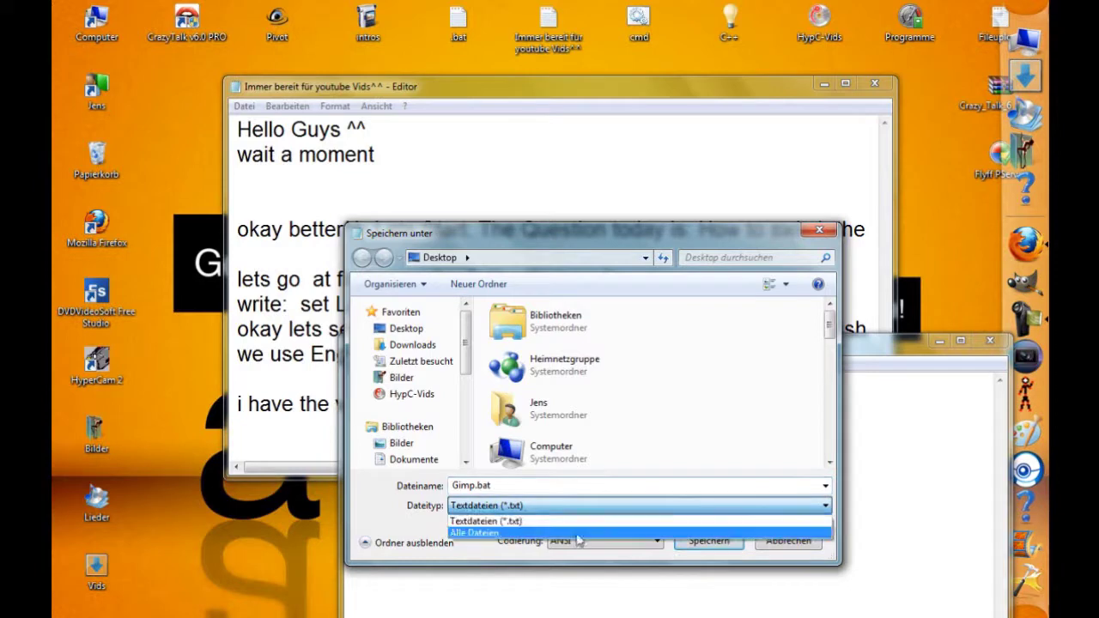
click(578, 533)
click(707, 543)
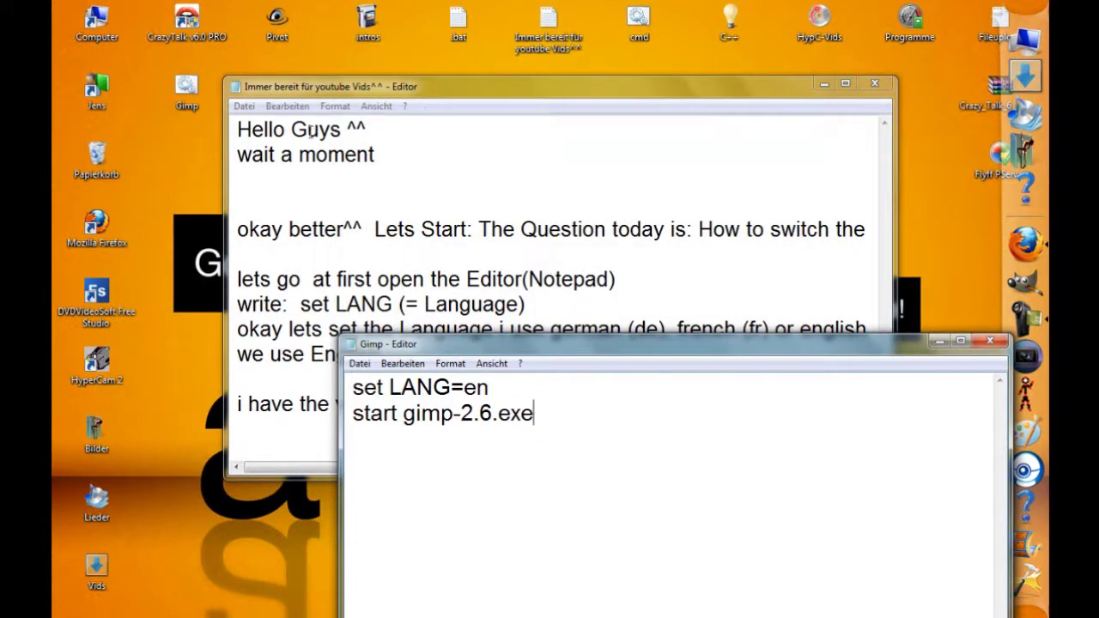
Add the notes line 'now put this Batch file into the program folder of gimp'.
click(184, 86)
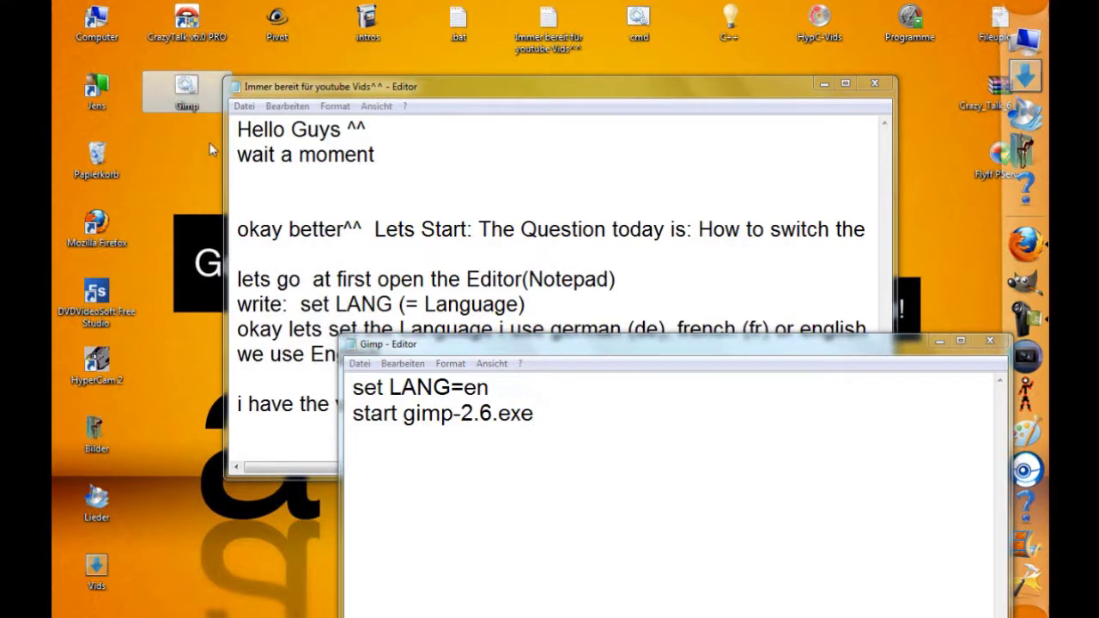
click(352, 111)
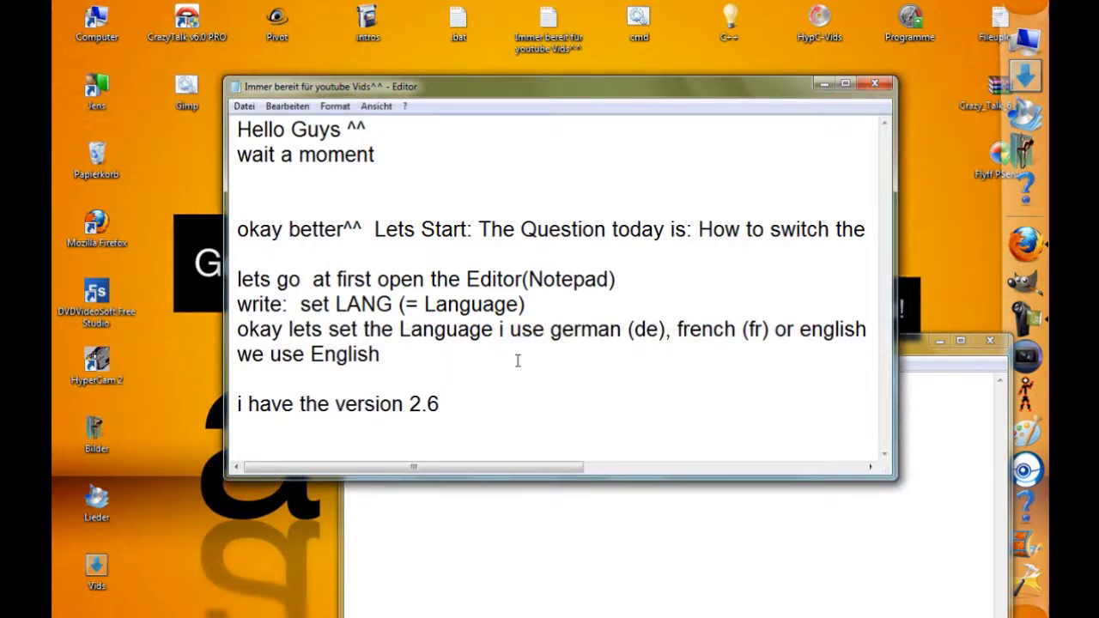
key(Return)
text(ow put)
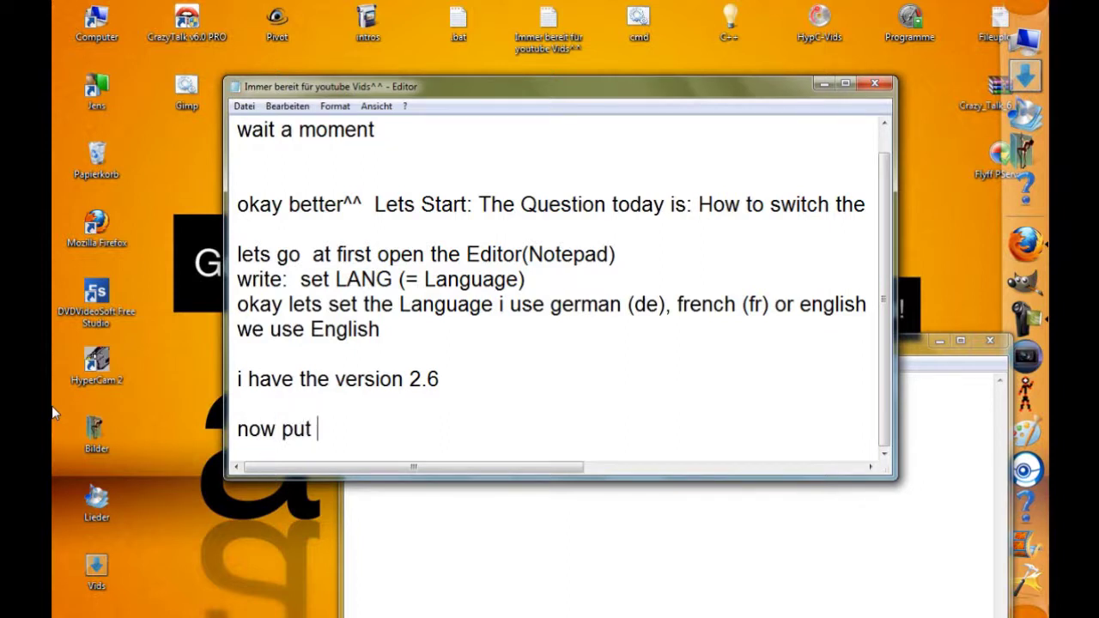
text( this Batch fi)
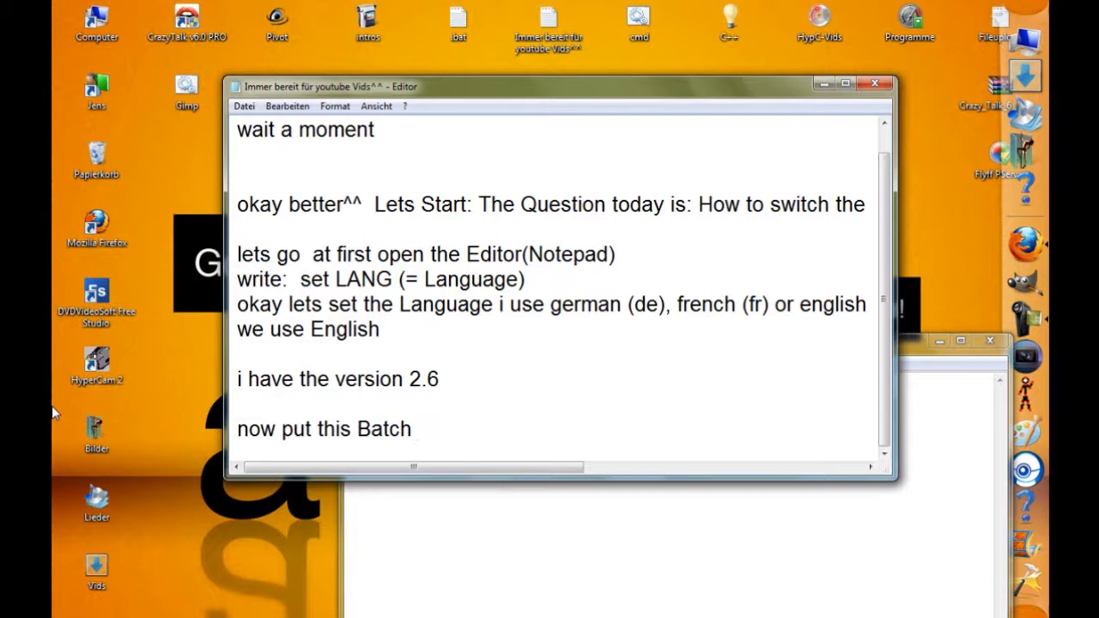
text(le into the )
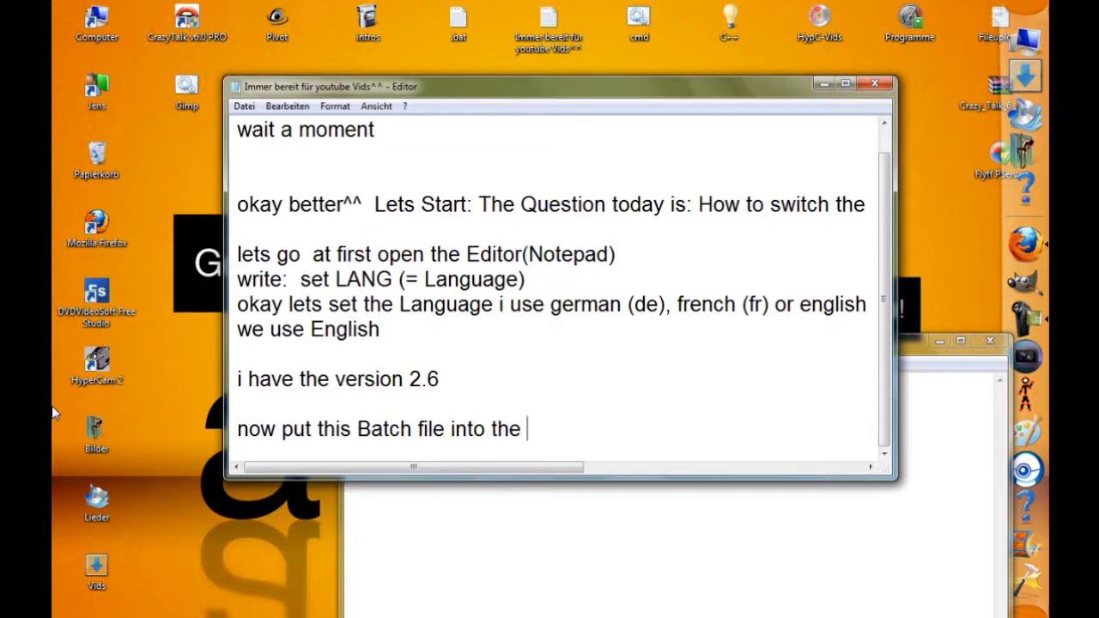
text(program folder o)
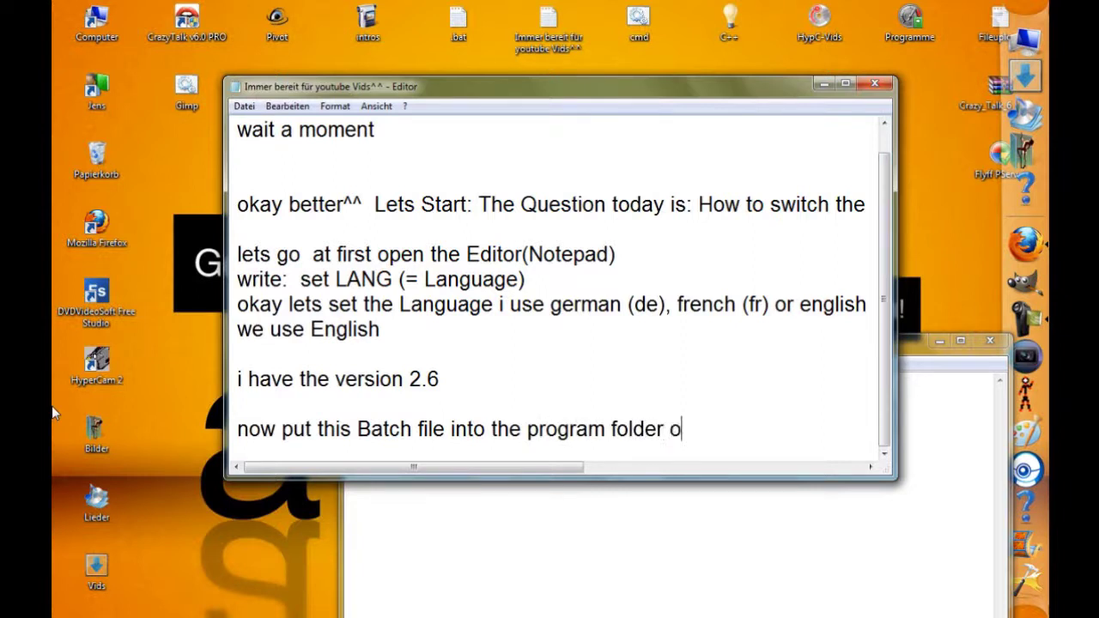
text(f gimp)
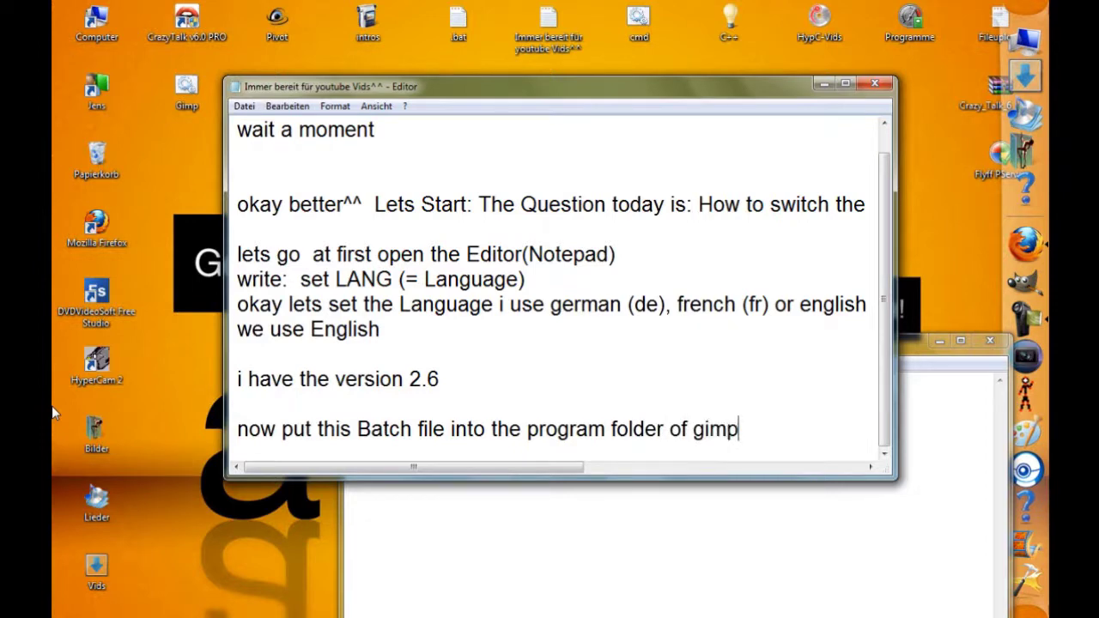
double_click(96, 24)
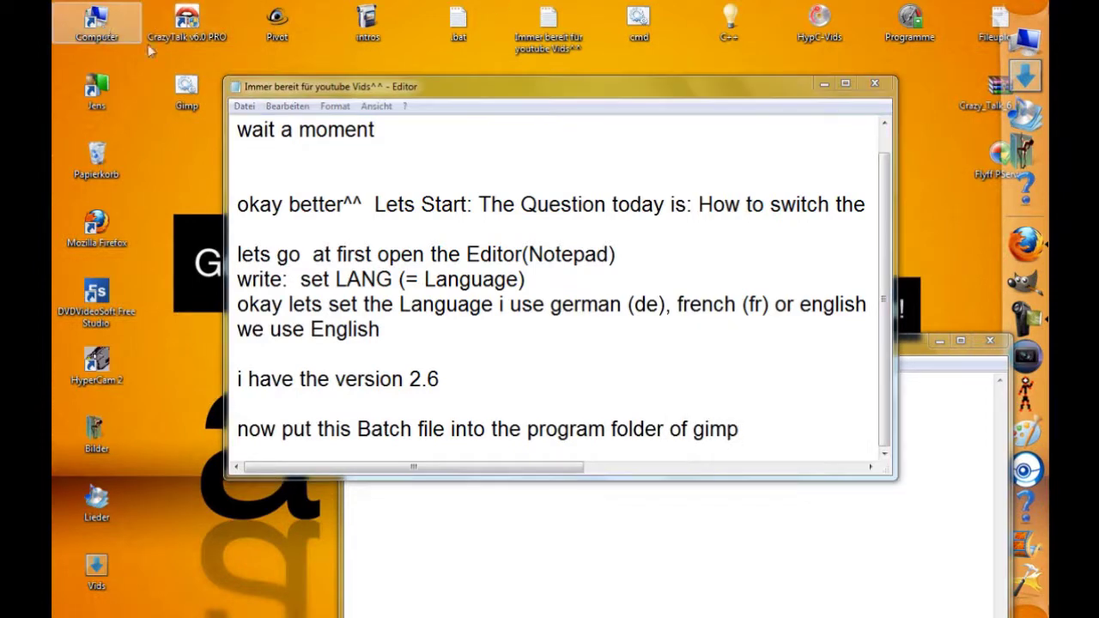
Navigate from drive C: through Programme and GIMP-2.0 into the bin folder.
double_click(232, 268)
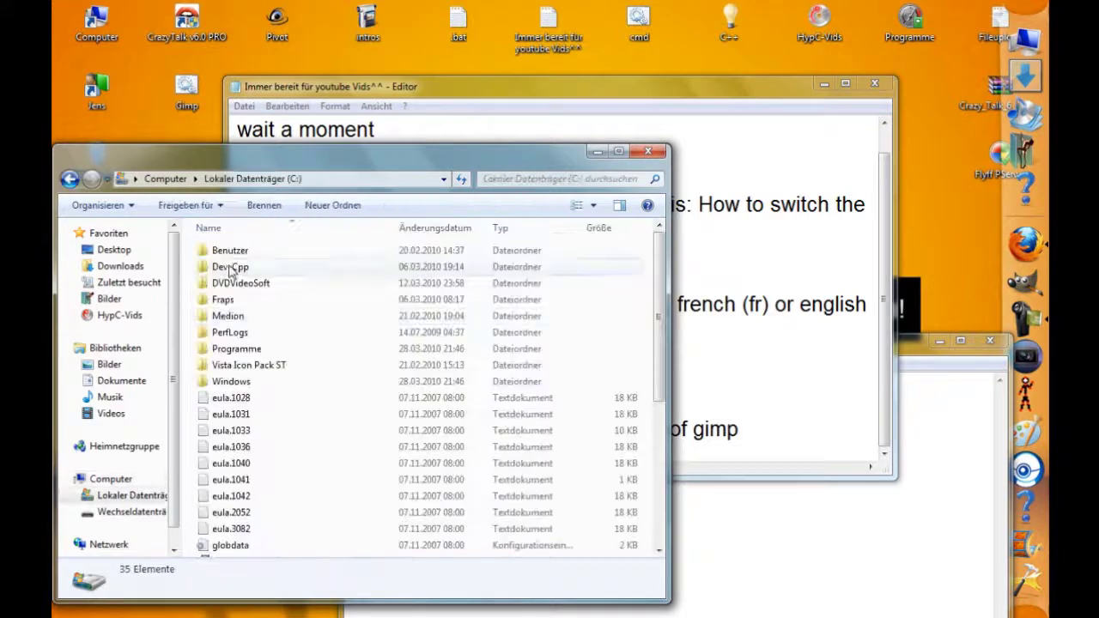
double_click(240, 357)
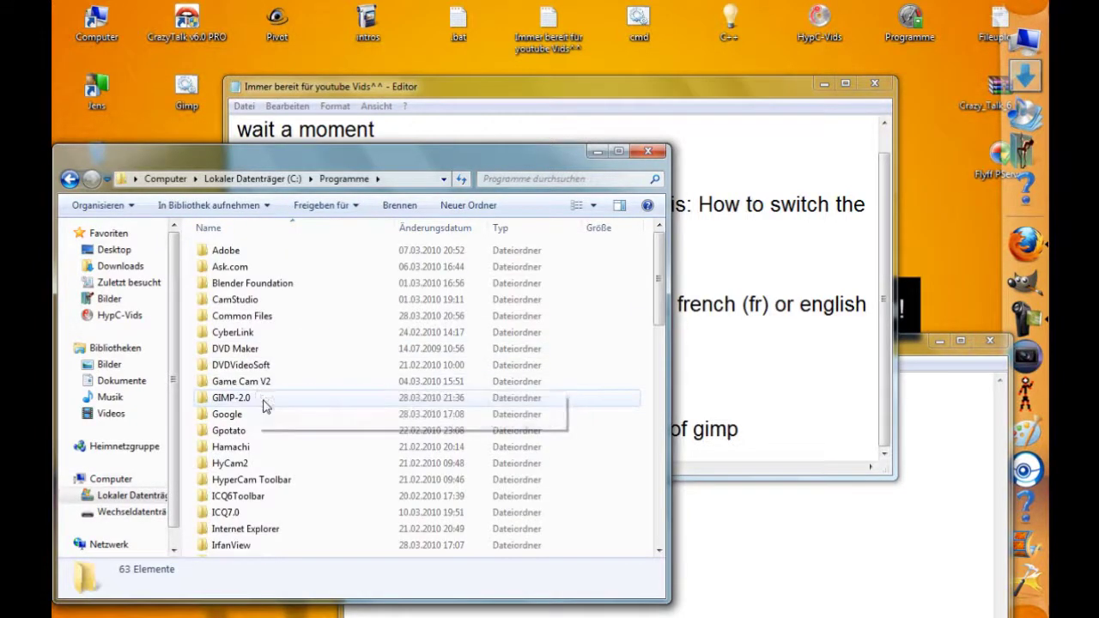
double_click(262, 401)
click(222, 252)
double_click(219, 251)
Move the Explorer window aside, reopen the bin folder and select the desktop Gimp file.
drag(283, 154, 513, 129)
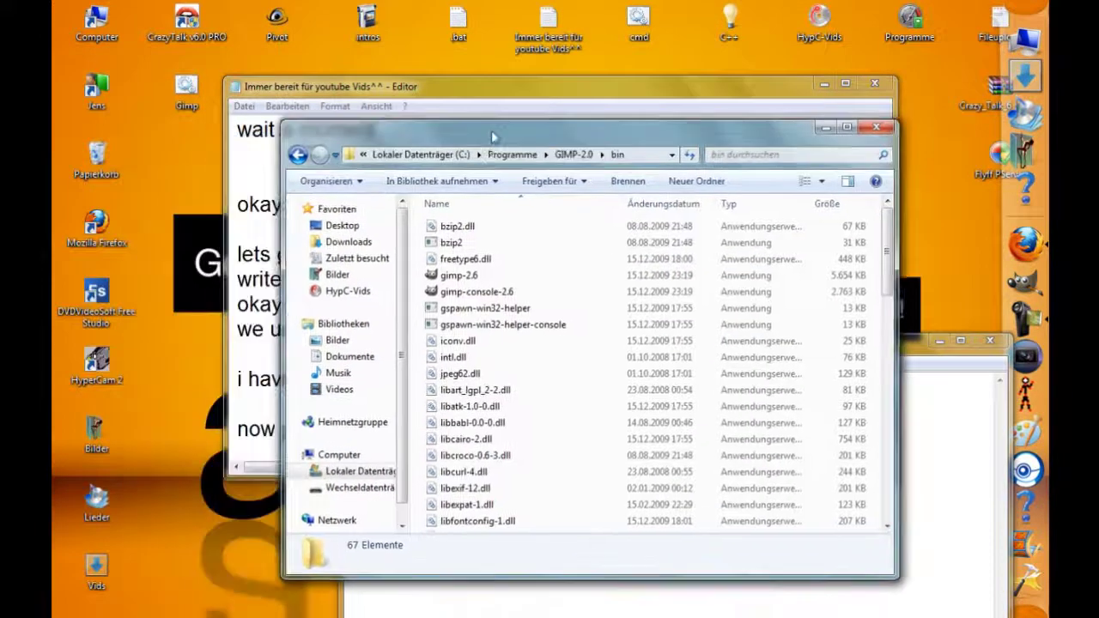
click(300, 152)
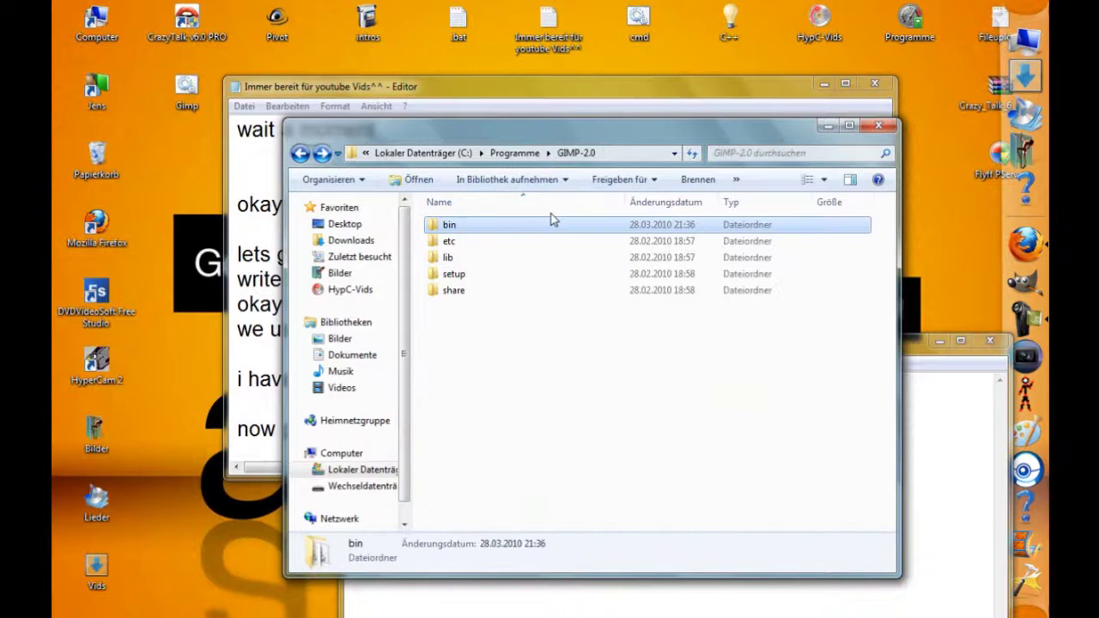
click(879, 234)
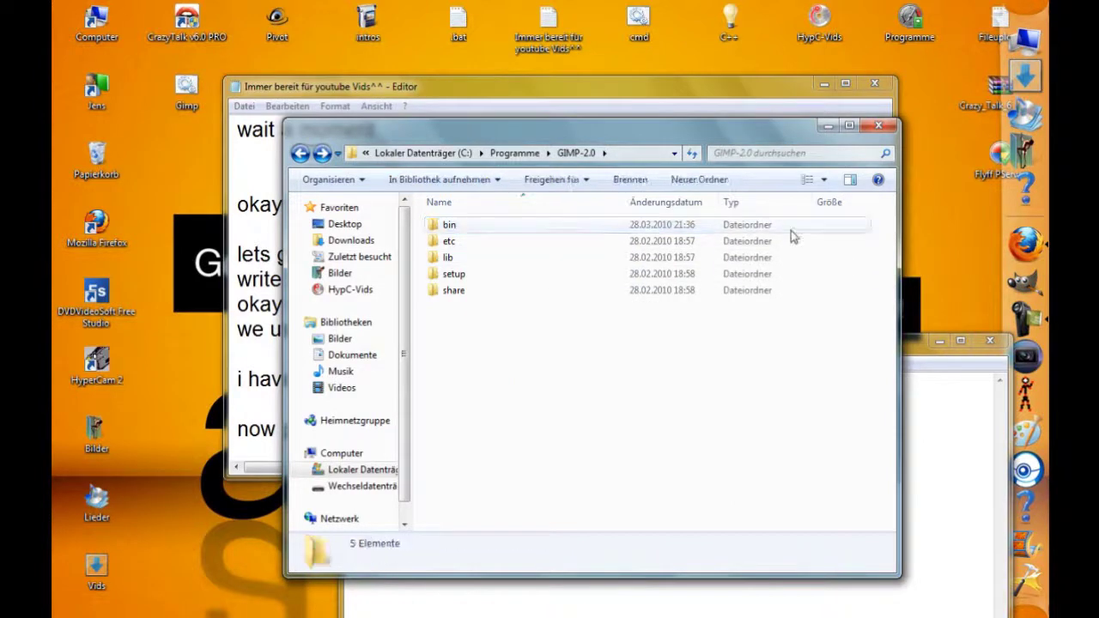
double_click(448, 230)
click(183, 97)
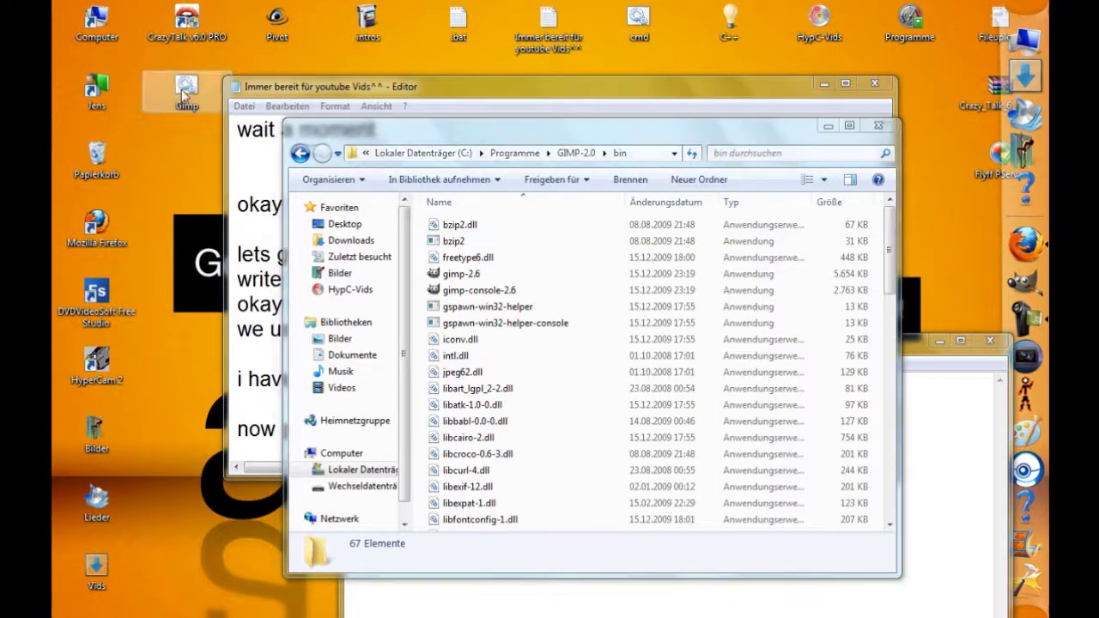
Move Gimp.bat from the desktop into GIMP-2.0\bin with administrator permission, then close its editor window.
drag(183, 96, 616, 403)
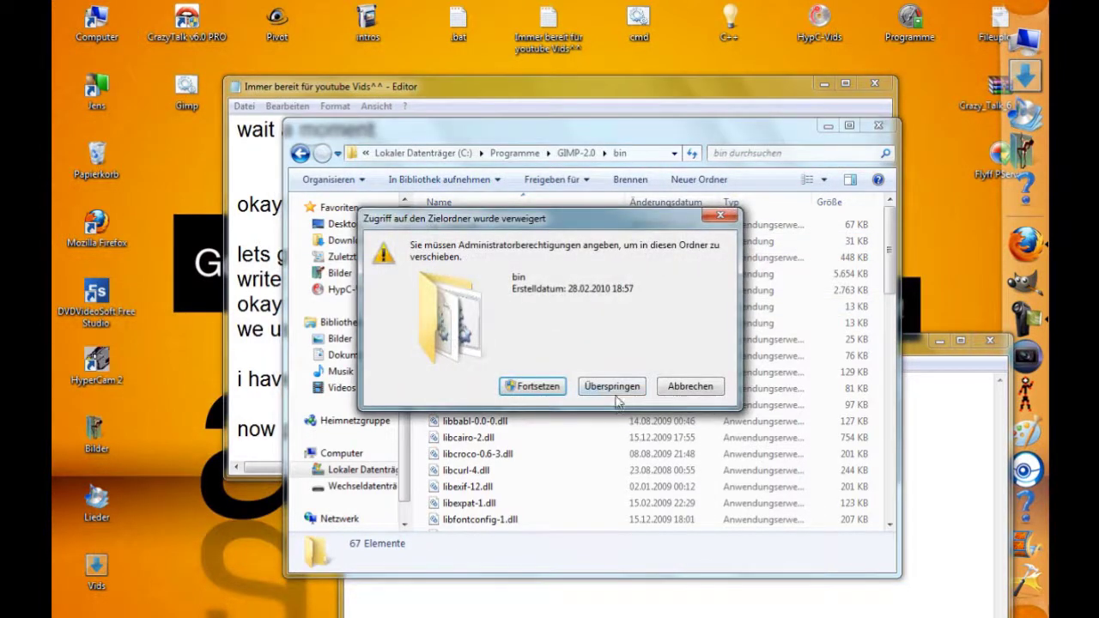
click(537, 388)
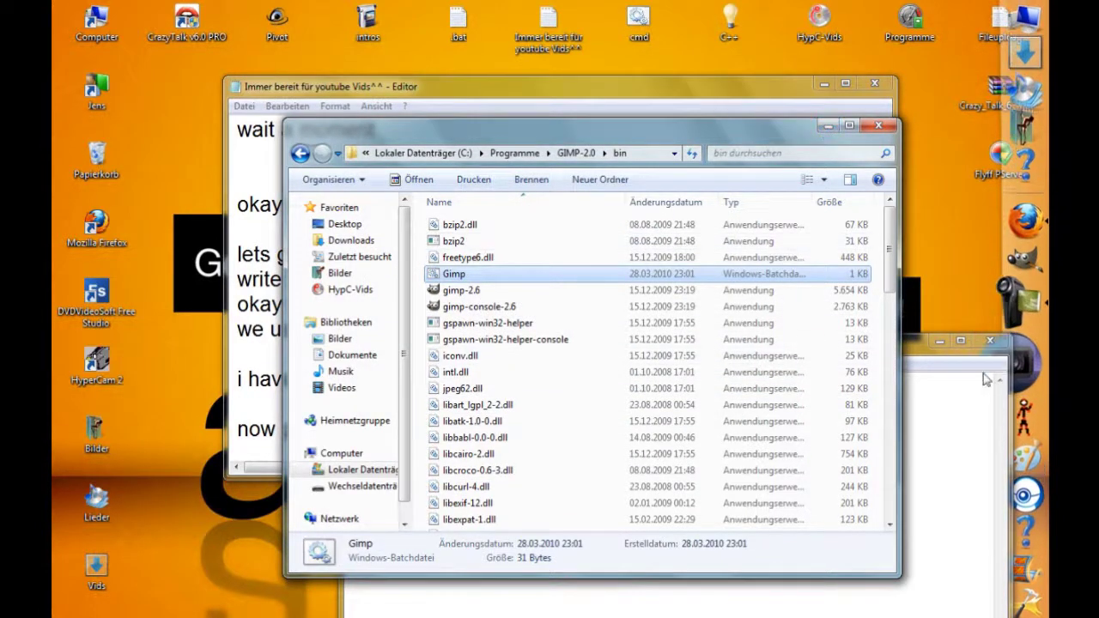
click(914, 361)
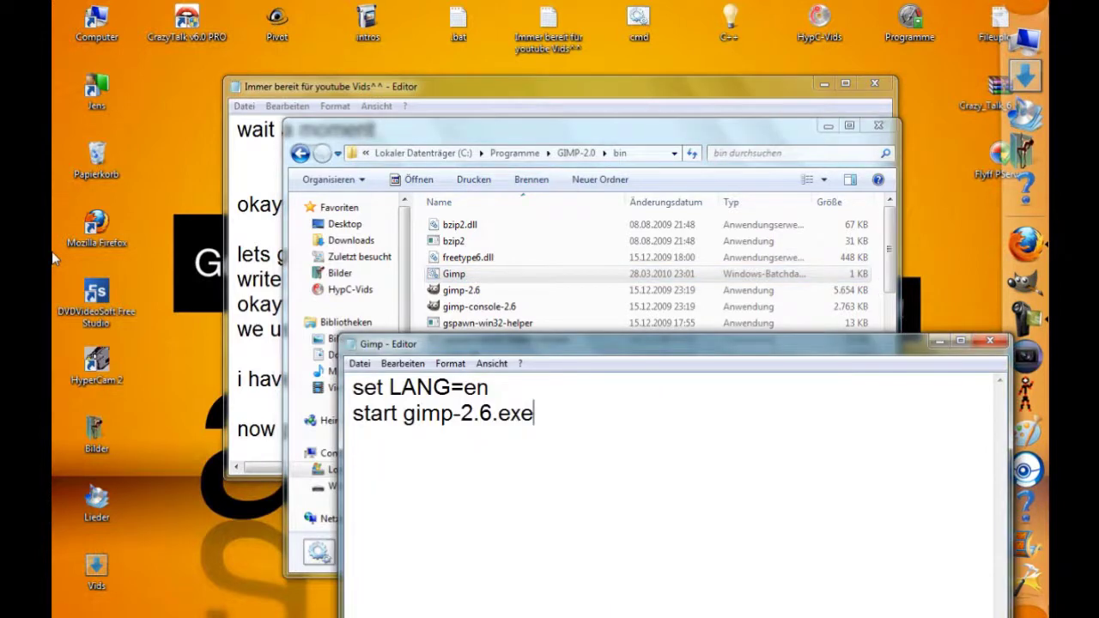
right_click(1044, 26)
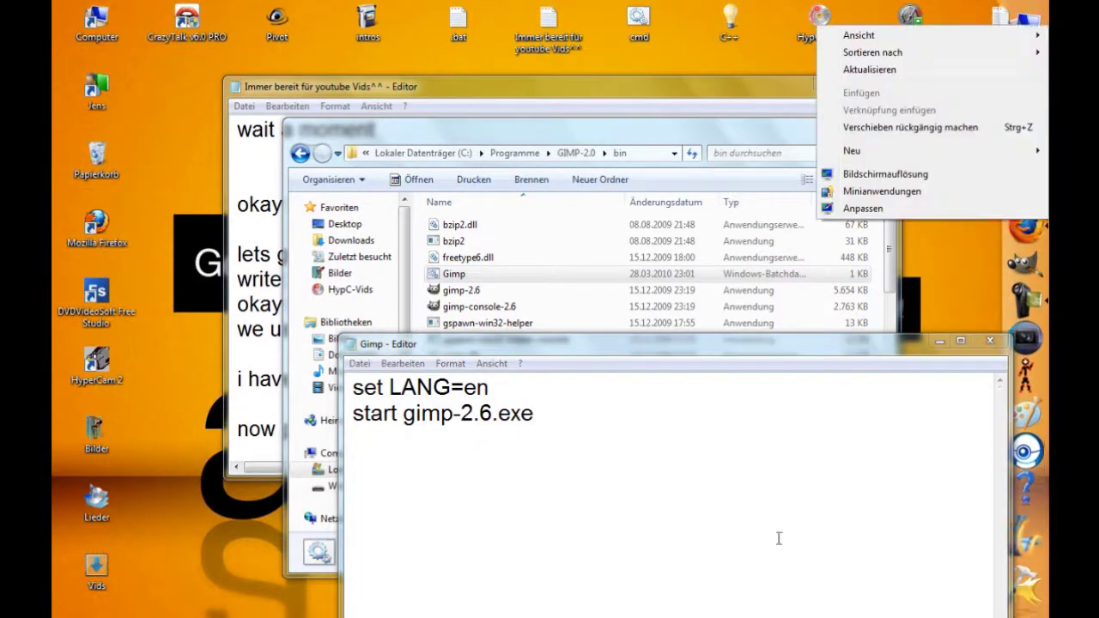
click(991, 341)
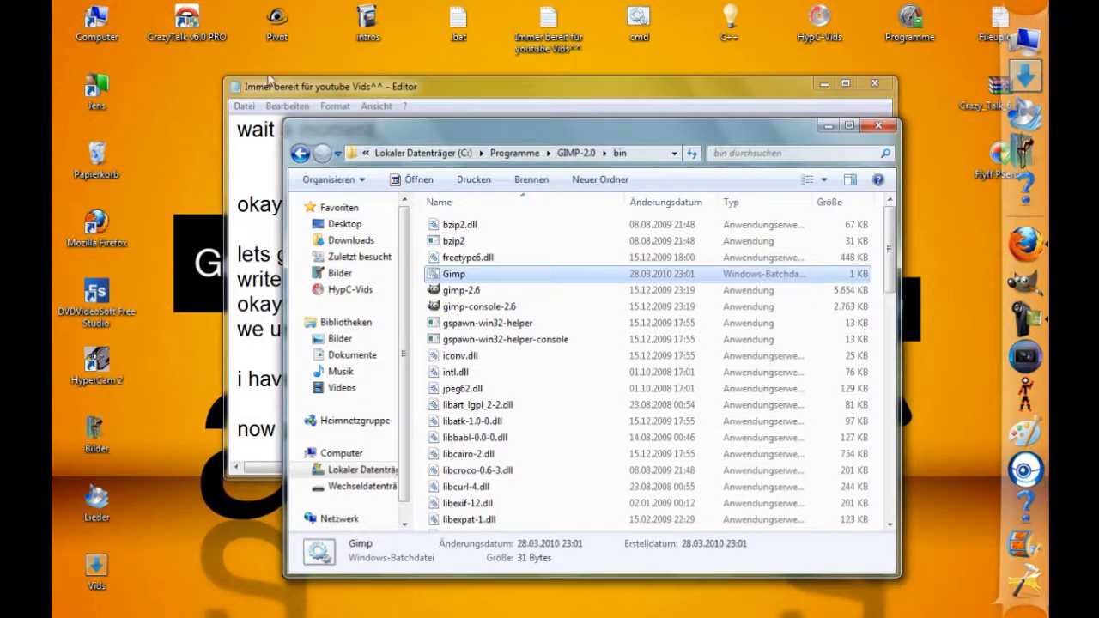
key(Return)
key(Return)
key(Return)
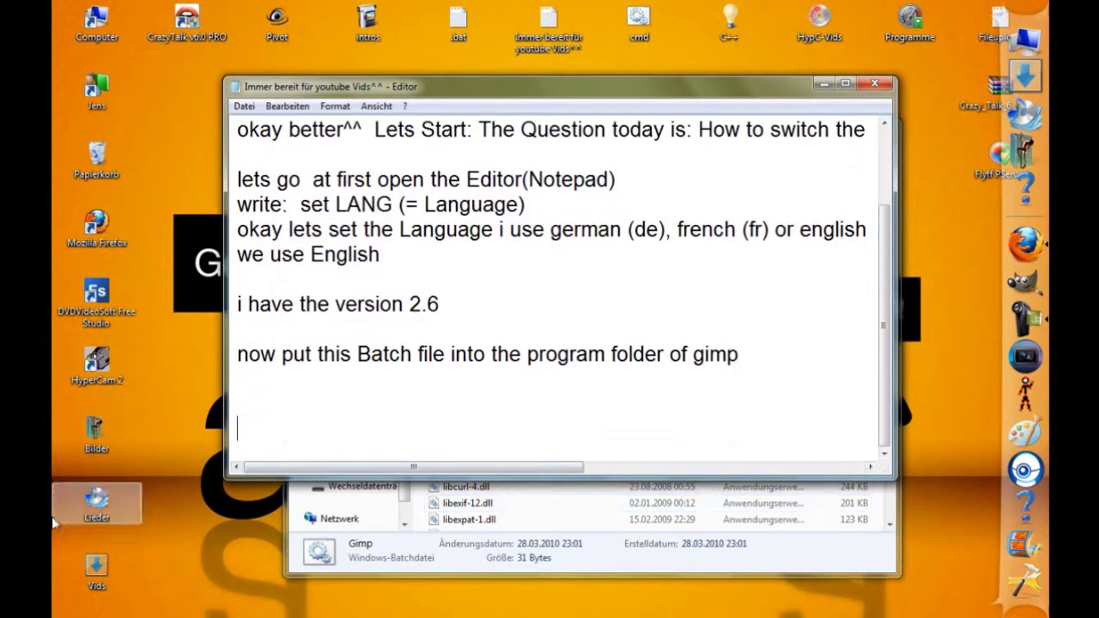
Type 'now create a shortcut on your desktop' plus a long run of exclamation marks.
text(now )
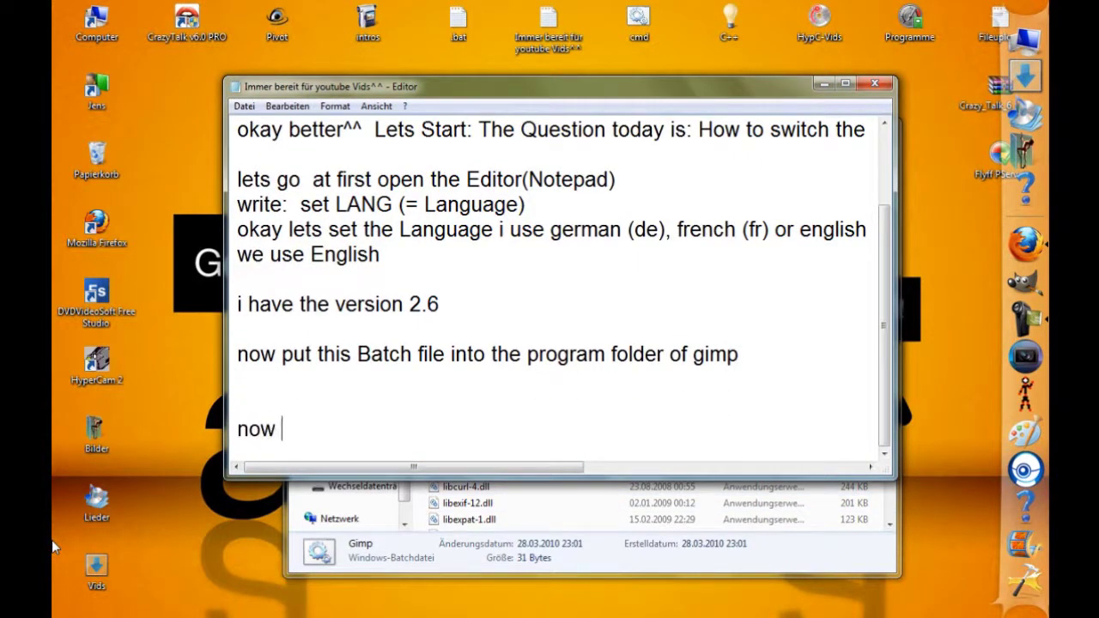
text(create a shor)
text(tcut)
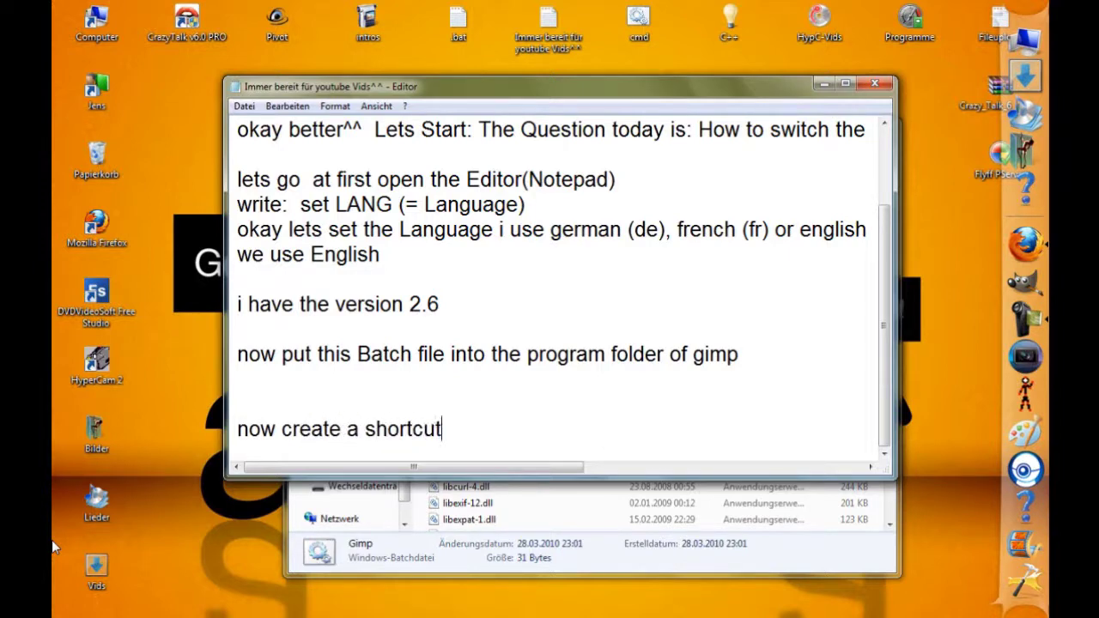
text(on your )
text(esktop!!!!!!!!!!!!!!!!!!!!!!!!!!!!!!!!!!!!!!!!!!!!!!!!!!!!!!!!!!!!!!!!!!!!!!!!!!!!!!!)
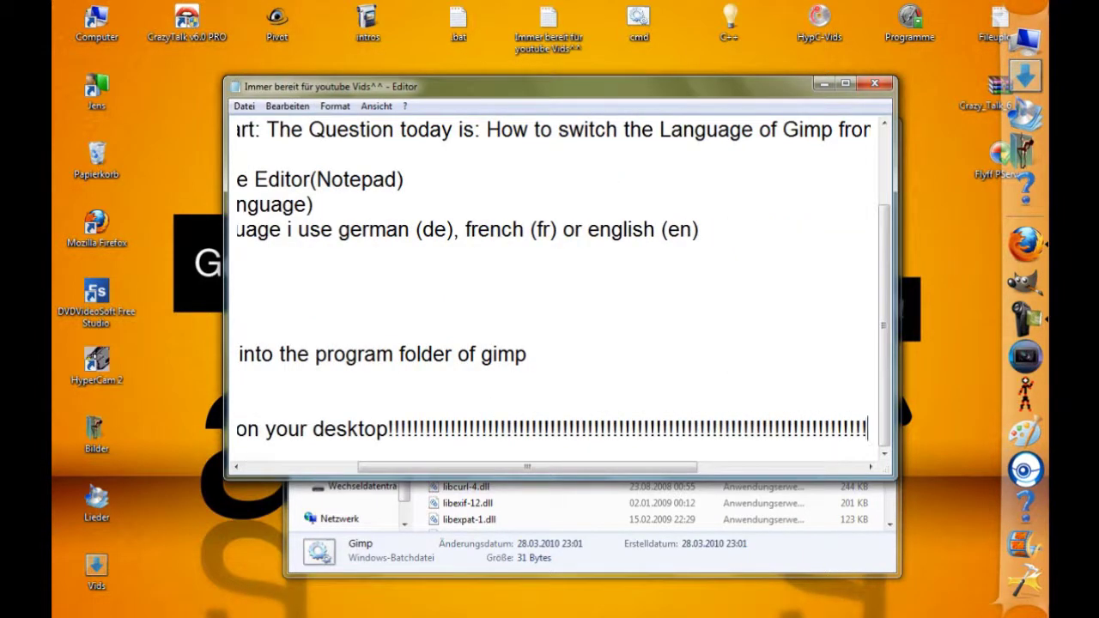
text(!!!!!!!!!!!!!!!!!!!!!!!!!!!!!!!!!!!!!!!!!!!!!!!!!!!!!)
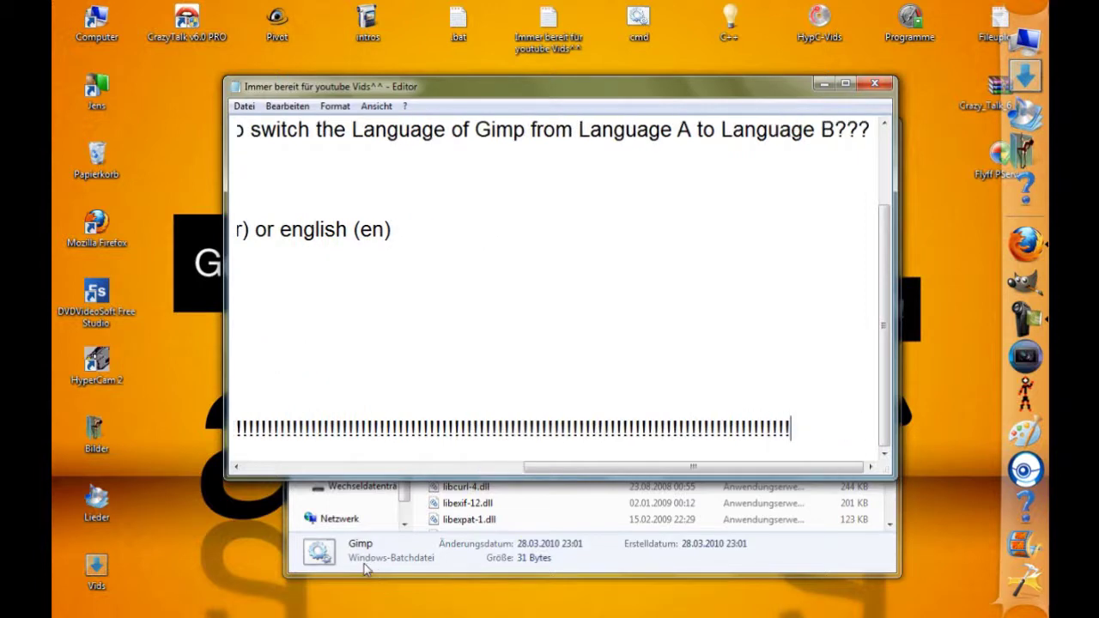
click(367, 570)
right_click(462, 276)
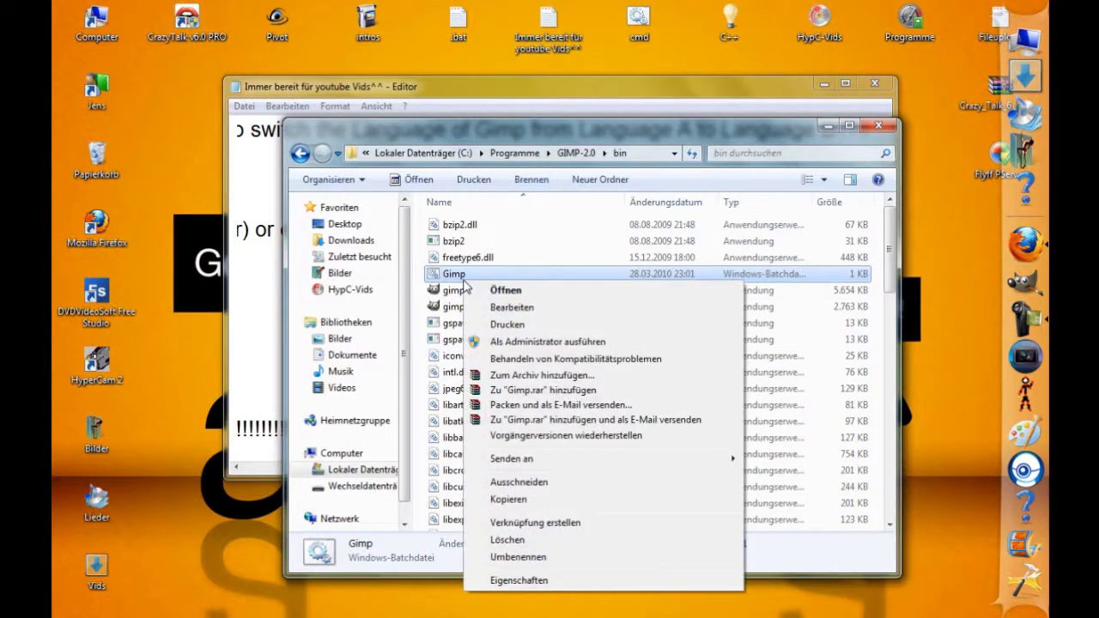
Create a 'Gimp - Verknüpfung' desktop shortcut to Gimp.bat, confirming with Ja.
click(528, 521)
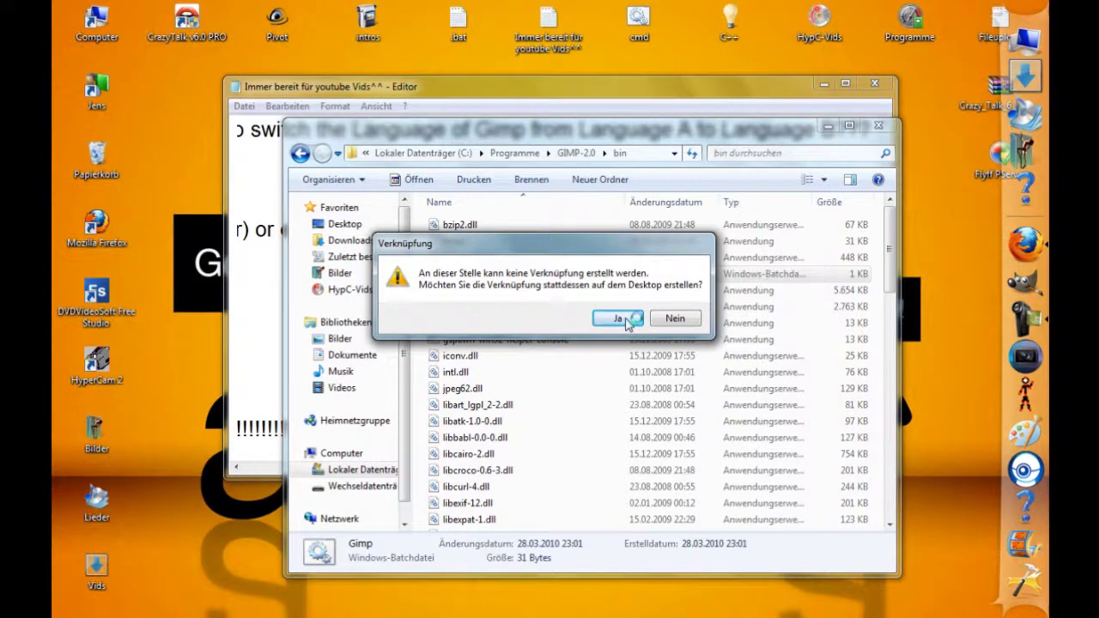
click(626, 320)
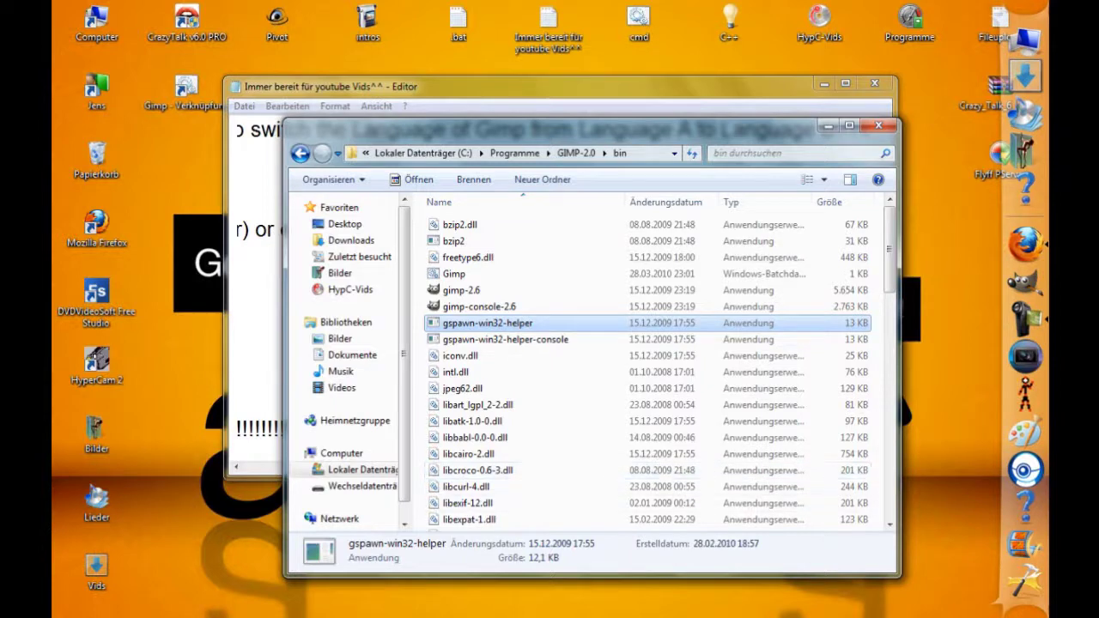
click(367, 94)
key(Return)
key(Return)
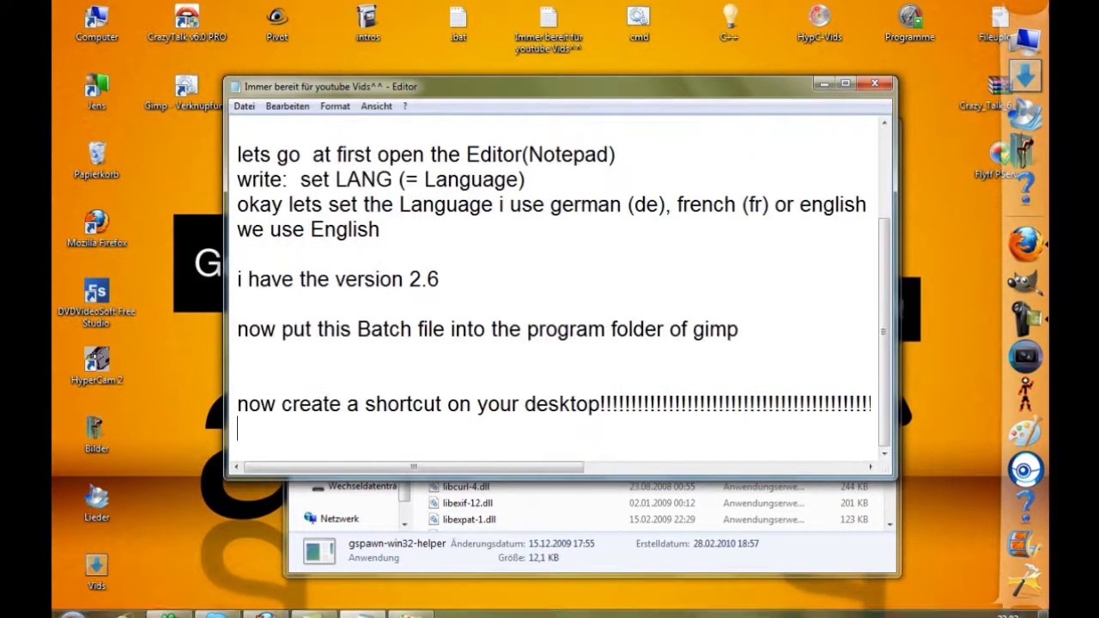
Type 'okay thats all', 'i used en because i have the german version of gimp ;)' and 'lets take a look'.
text(okay thats a)
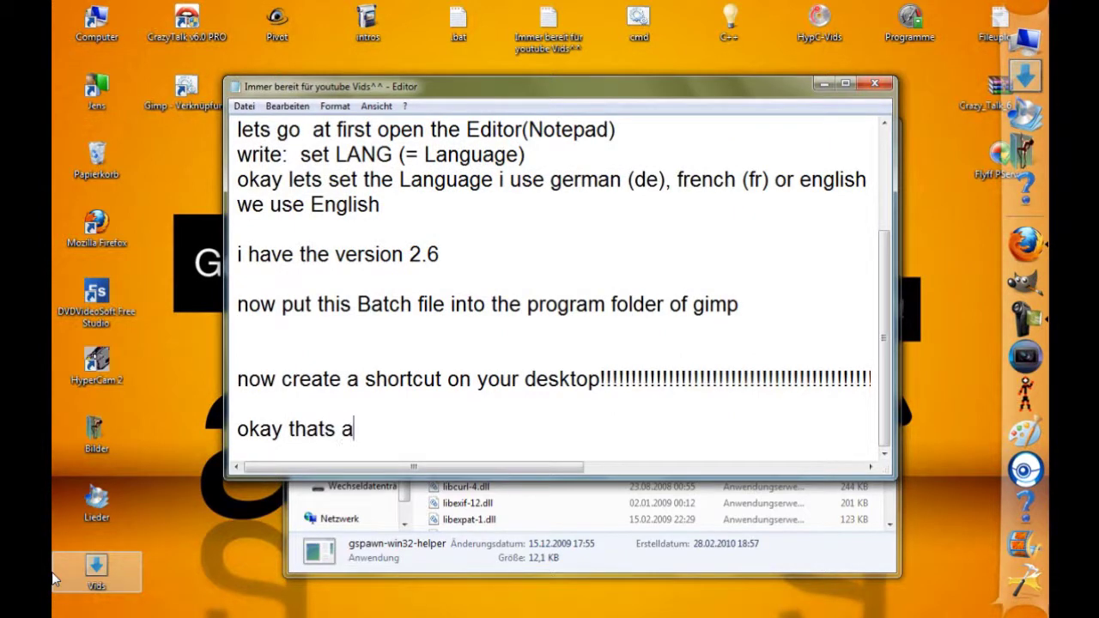
key(Return)
key(Return)
text(i u)
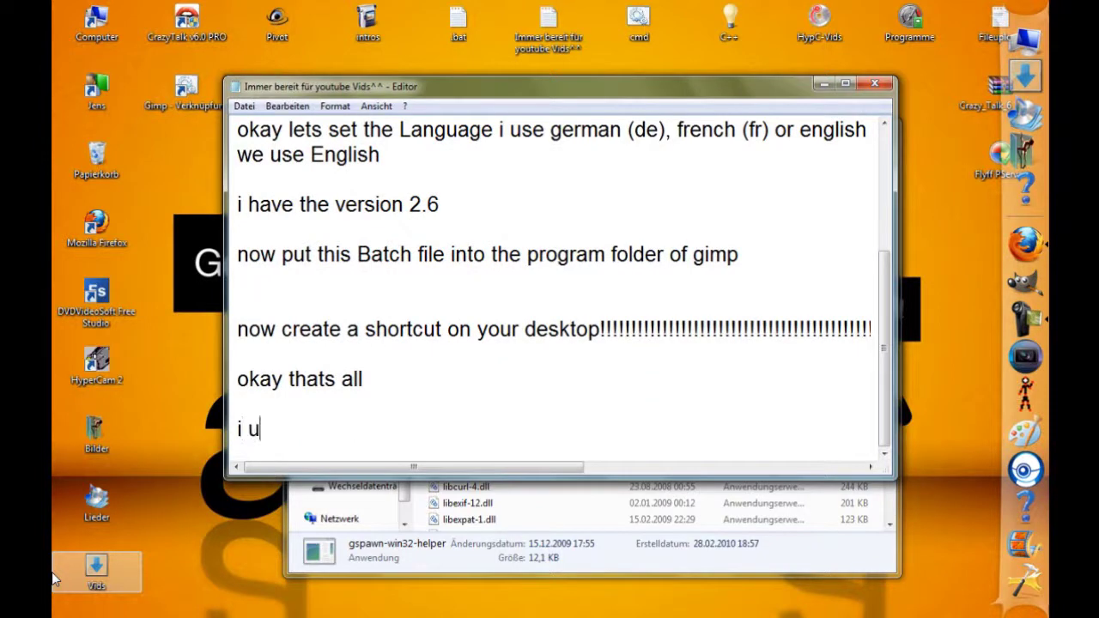
text(sed)
text( en because i have the german version of gimp ;)
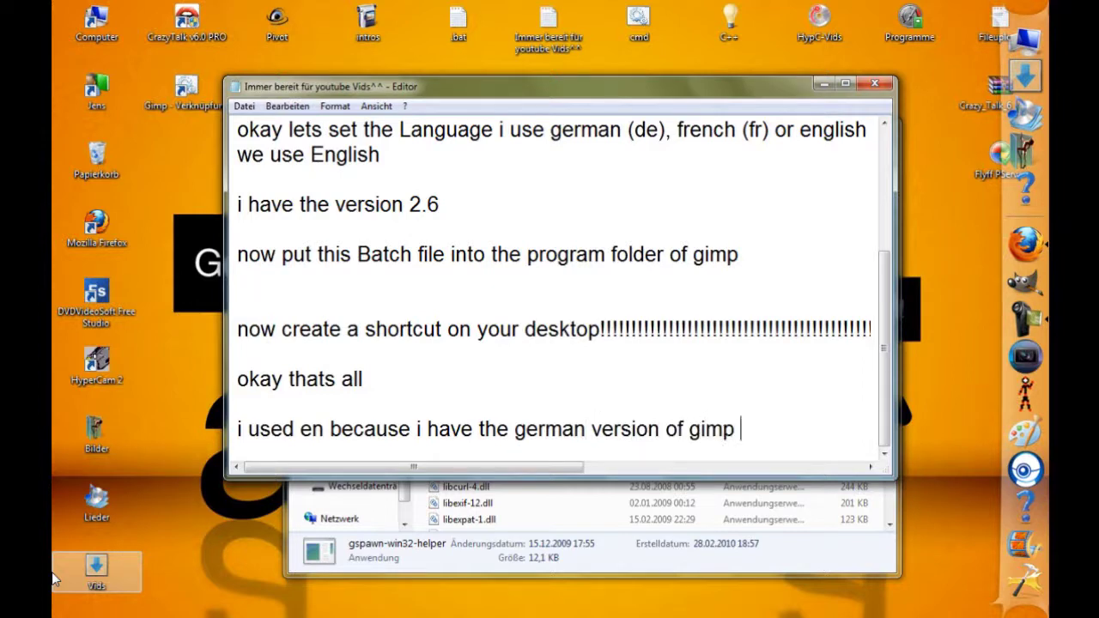
text())
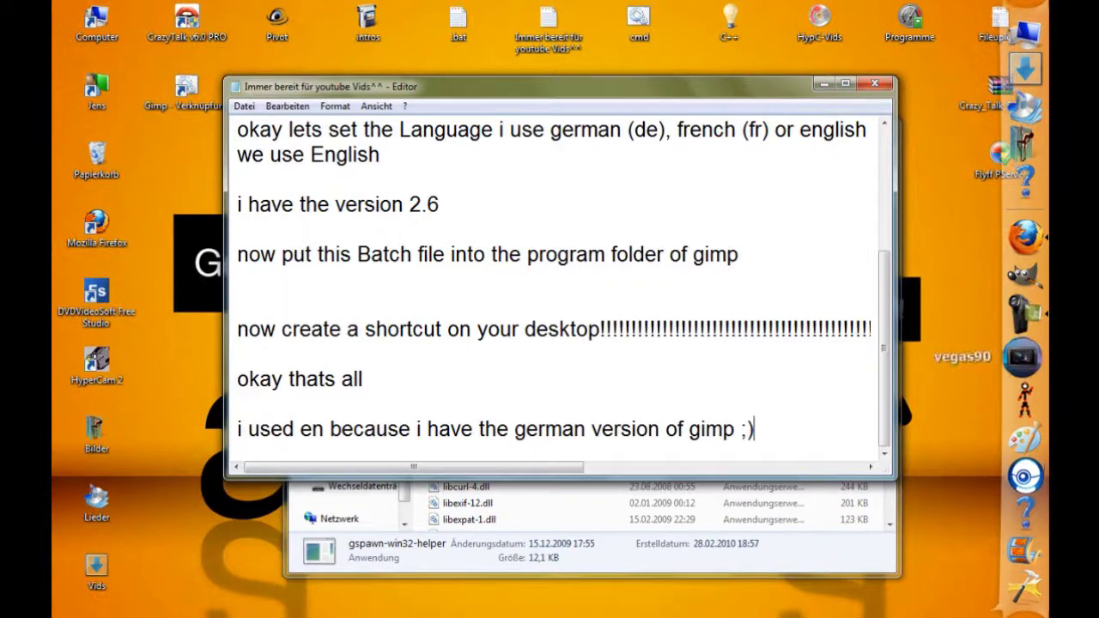
mouse_move(53, 606)
key(Return)
key(Return)
text(l)
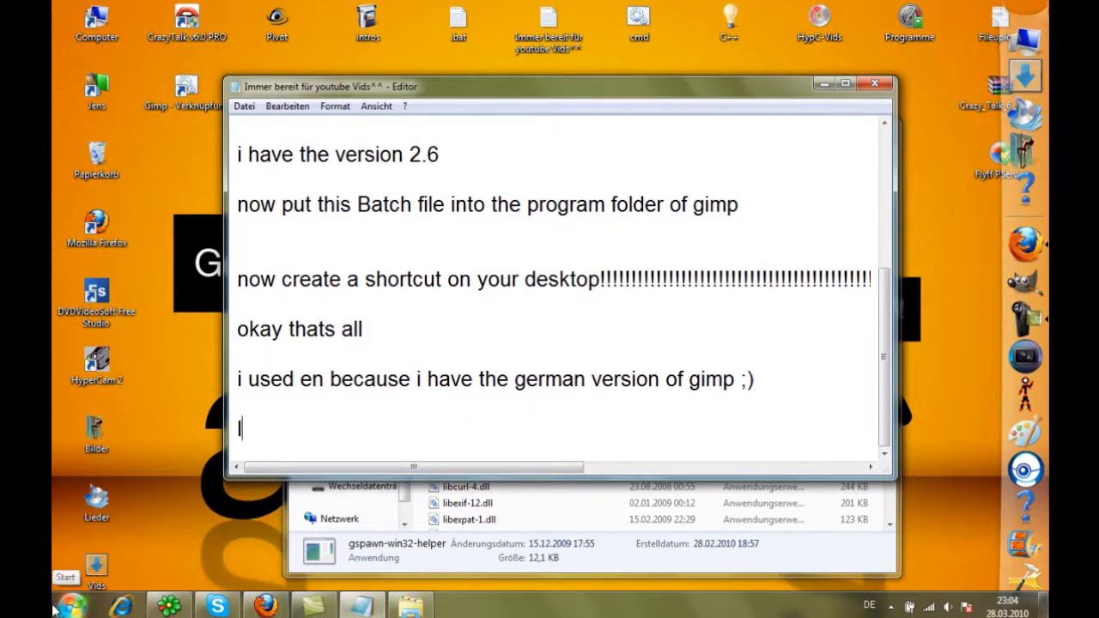
text(ets )
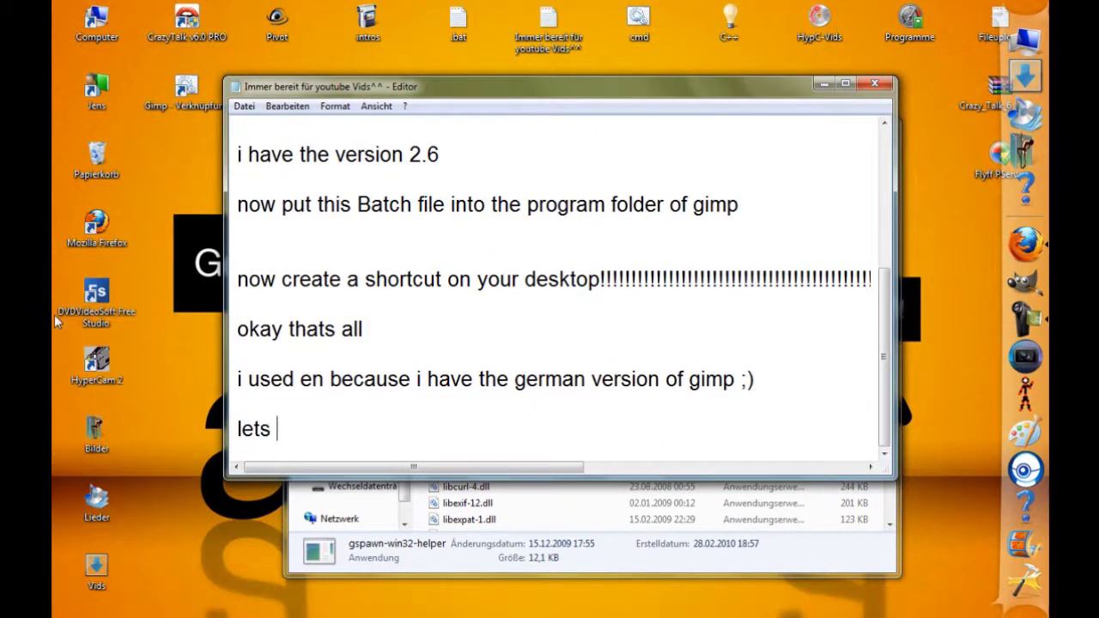
text(take a )
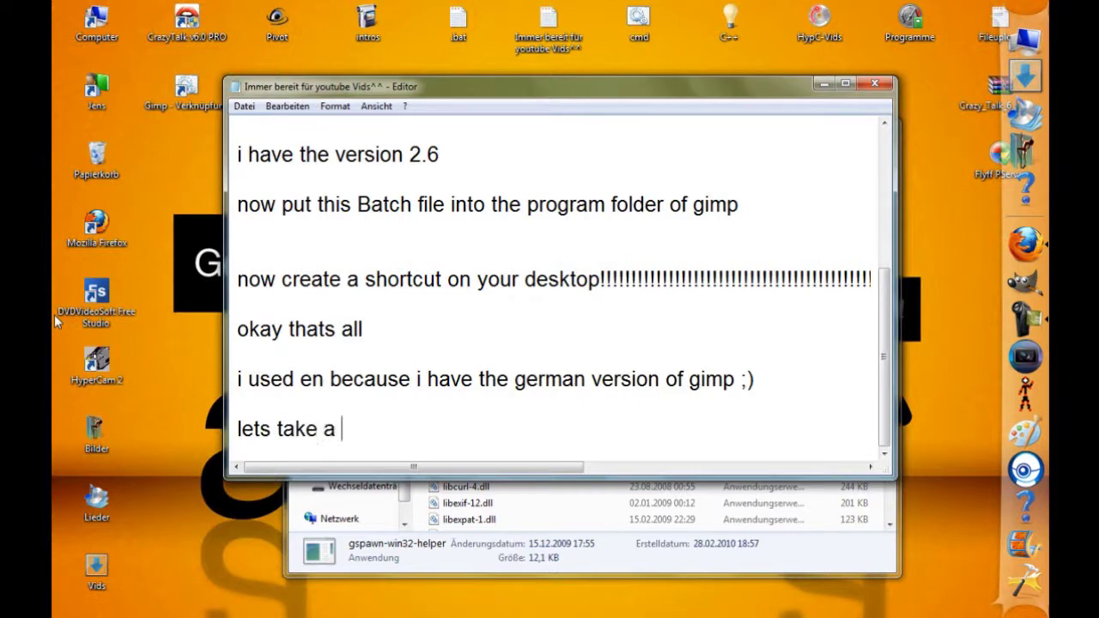
text(look)
double_click(186, 87)
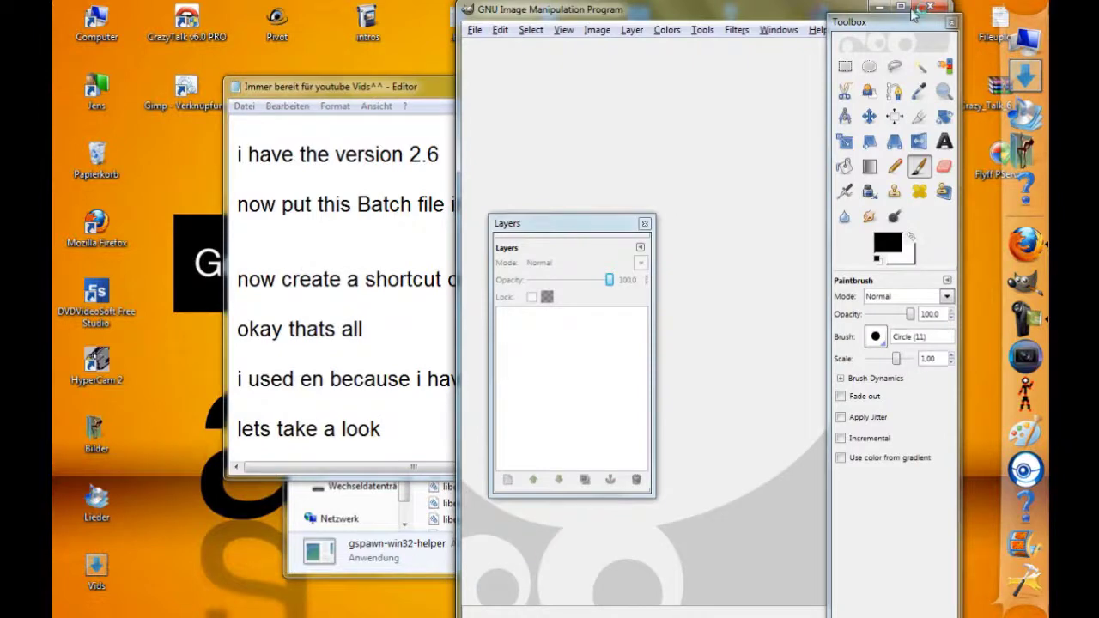
drag(668, 12, 572, 36)
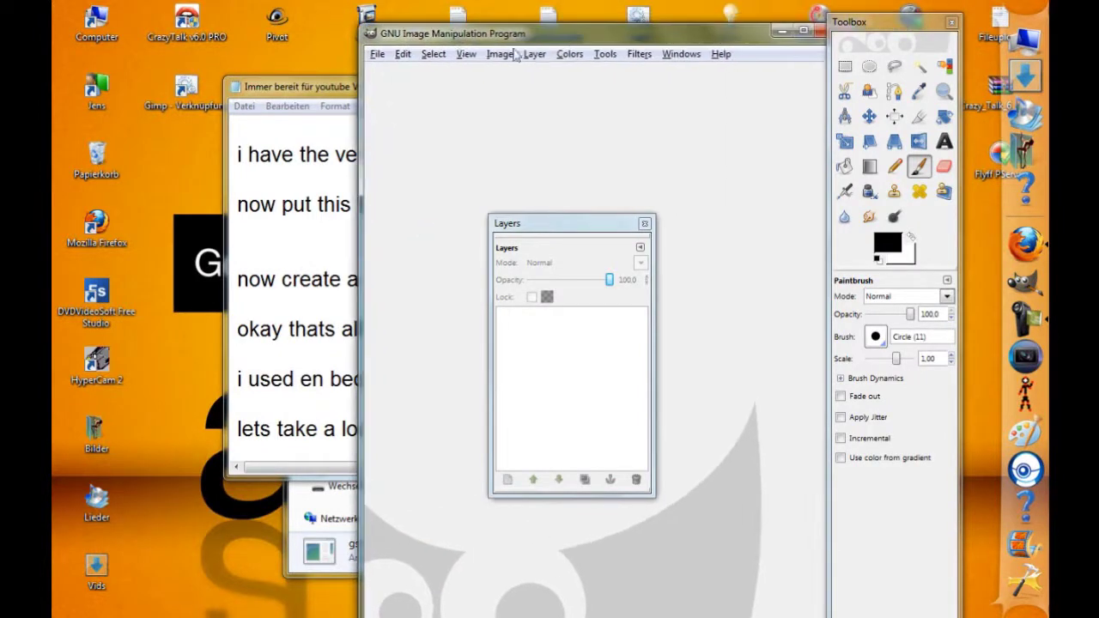
click(378, 54)
click(767, 49)
drag(736, 42, 686, 56)
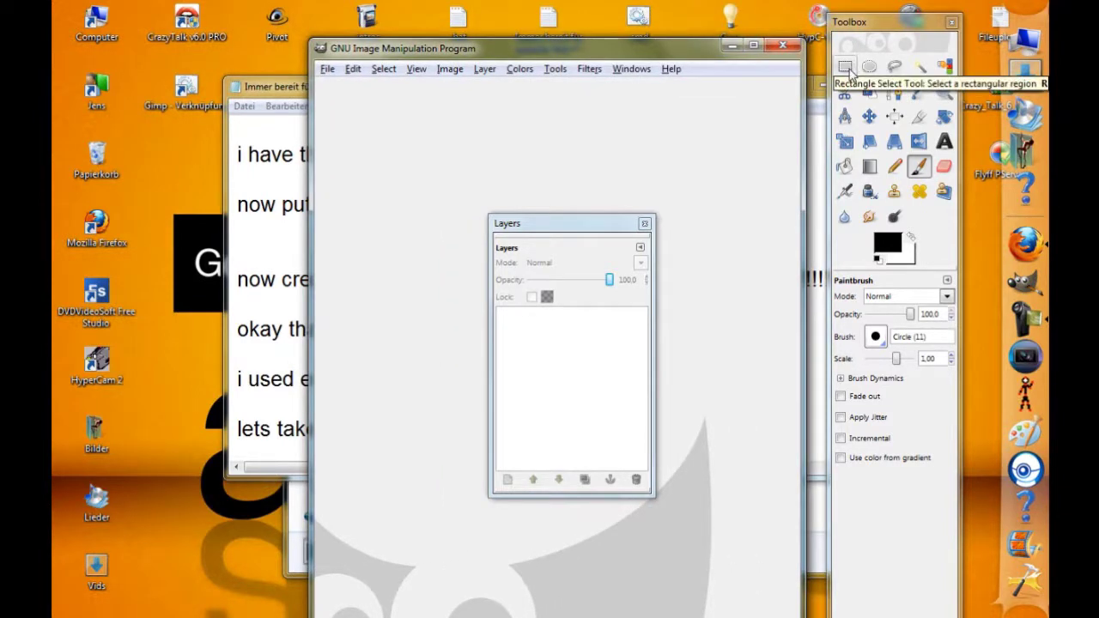
click(951, 19)
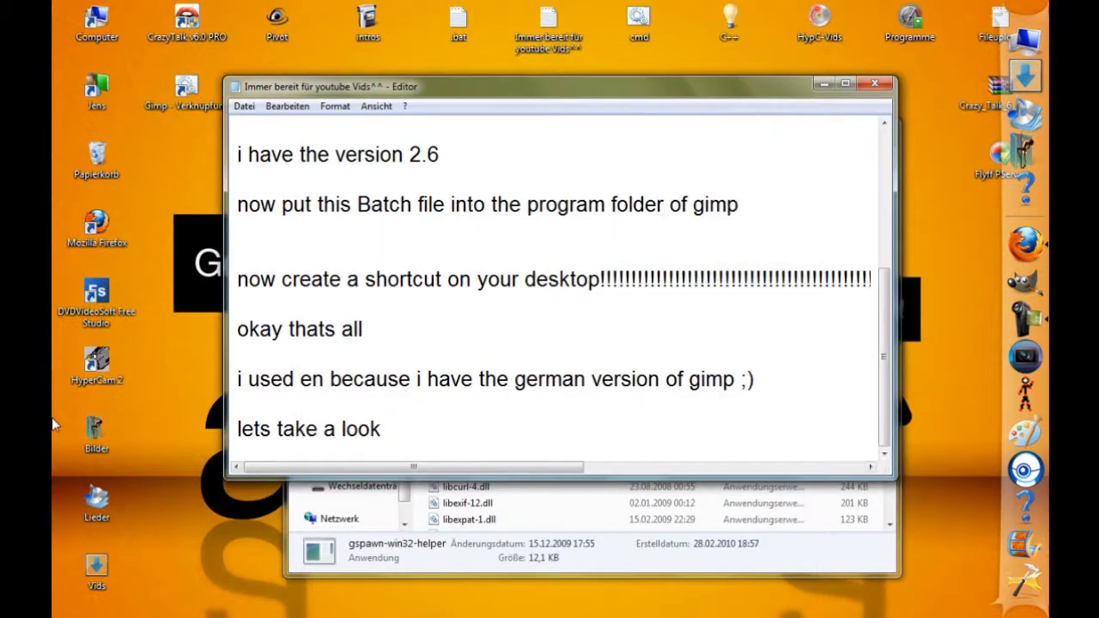
Add the lines 'I cant believe it ;)' and 'okay thats all my friends goodbye^^' to the notes.
key(Return)
text(I cant)
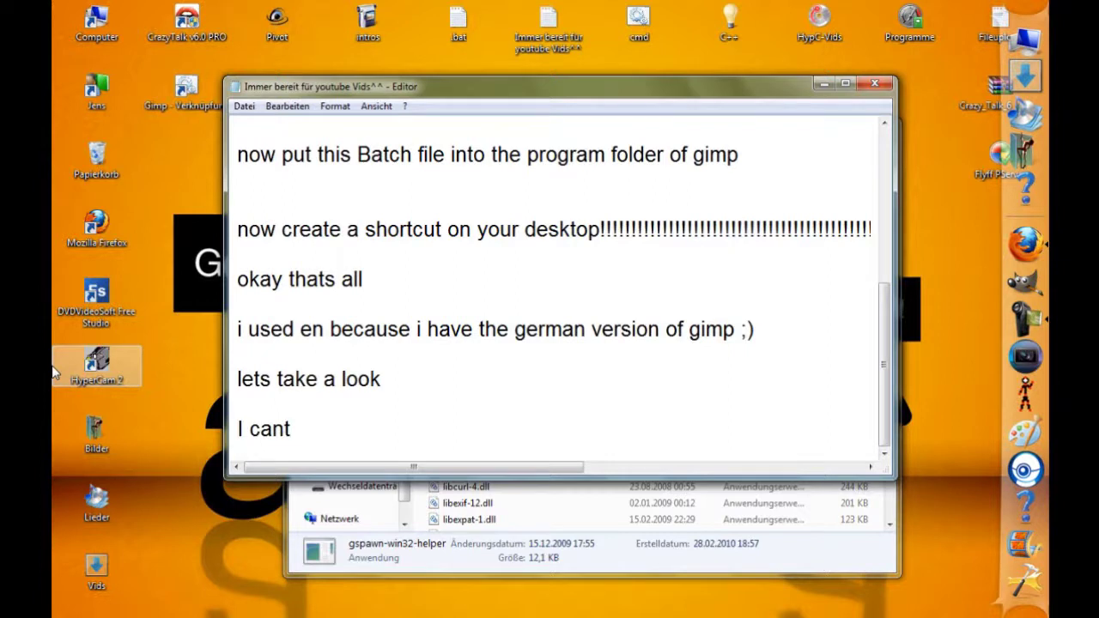
text( believe it ;))
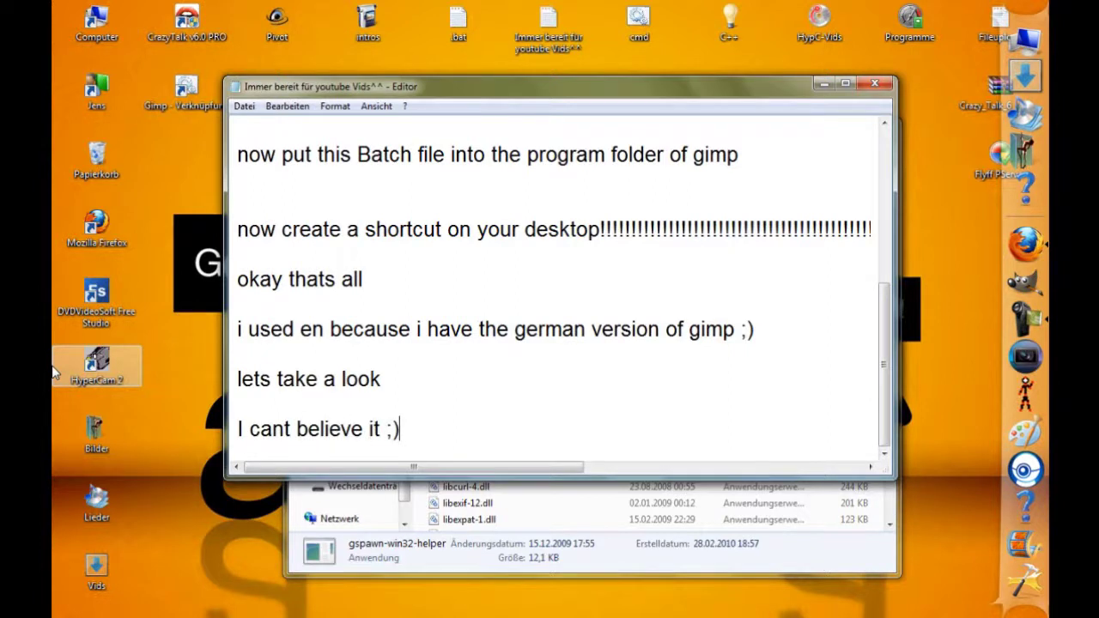
key(Return)
text(okay )
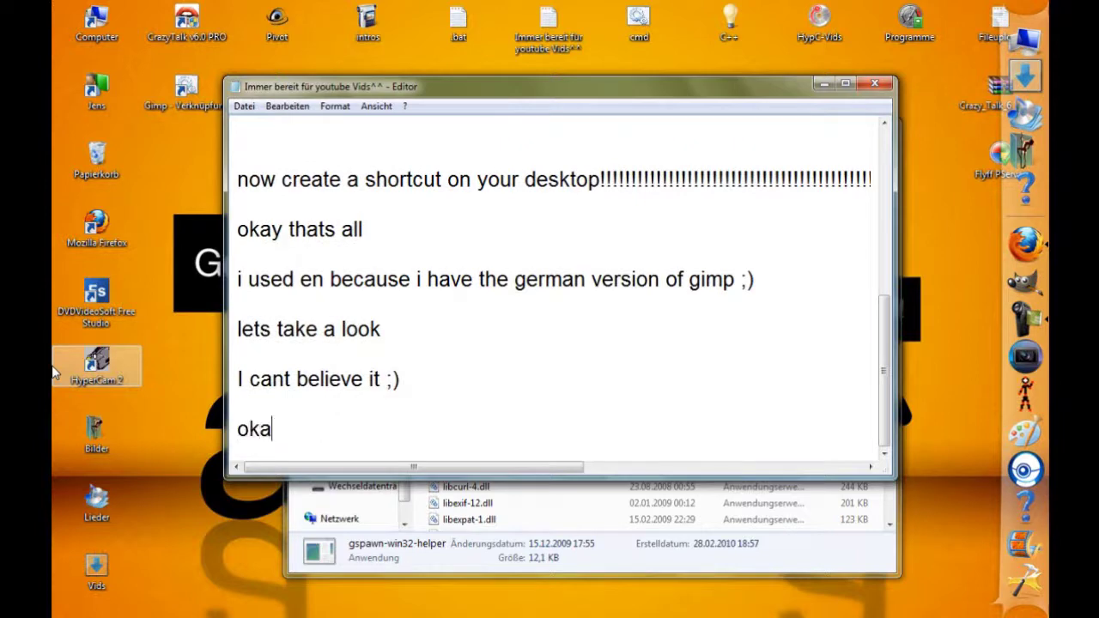
text(thats )
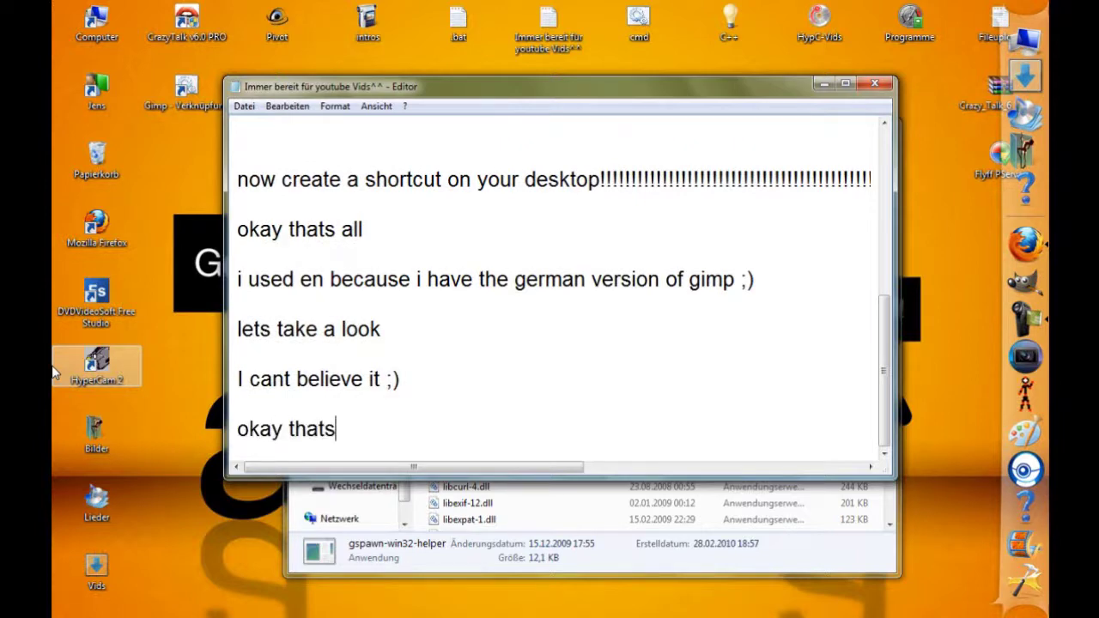
text(all)
text( my fr)
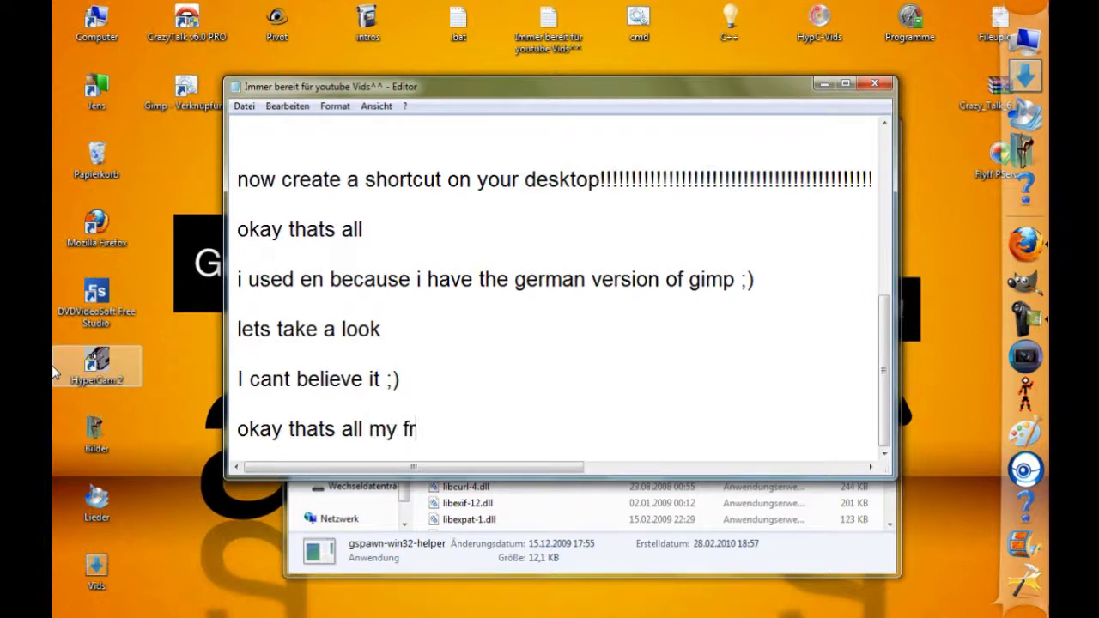
text(iends)
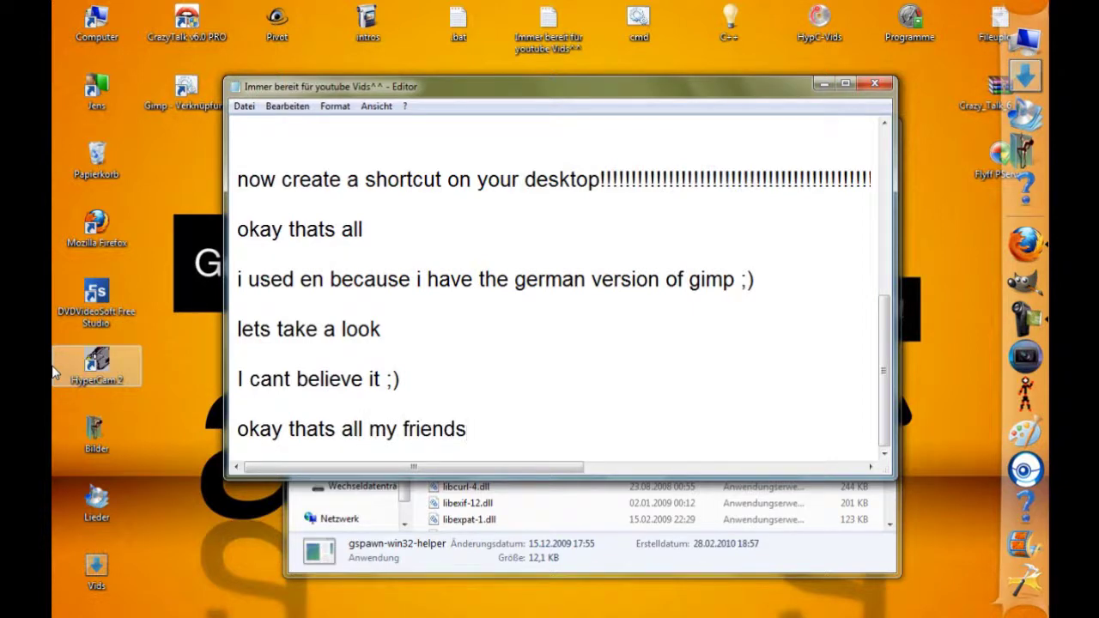
text( goodbye)
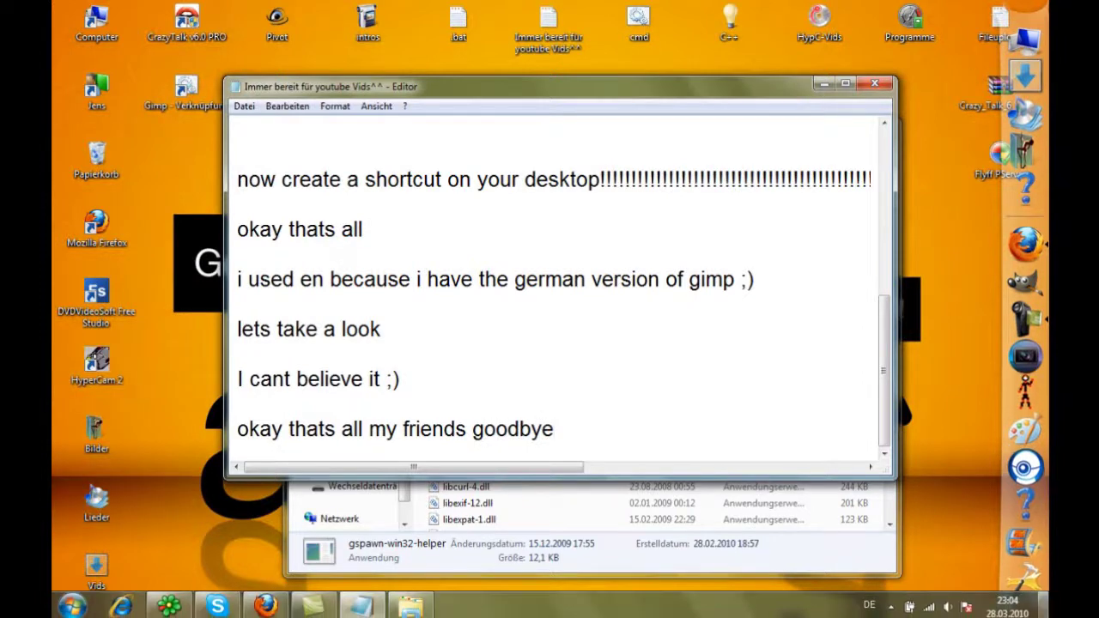
text(^^)
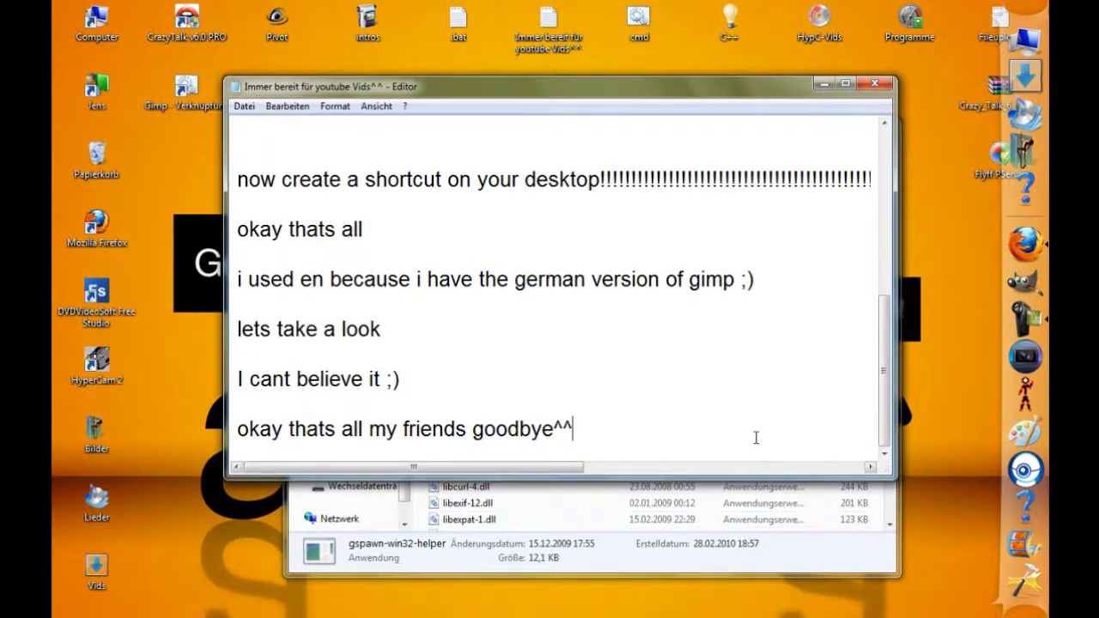